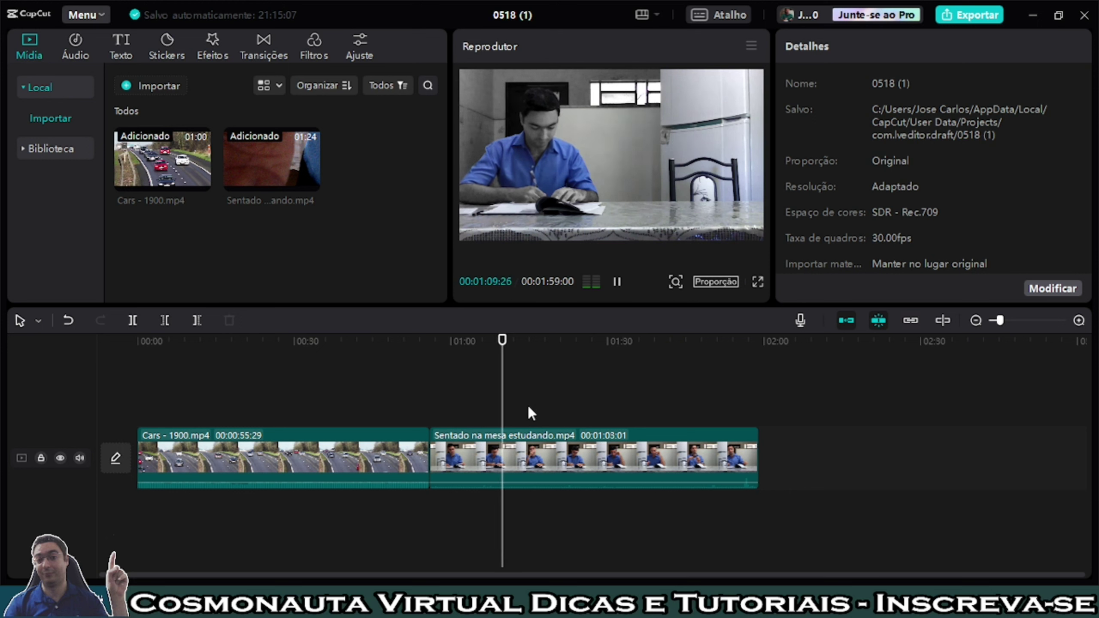
Step: Mute the video track and play a few seconds of the Cars - 1900.mp4 clip to examine the selective colour effect
left_click(79, 458)
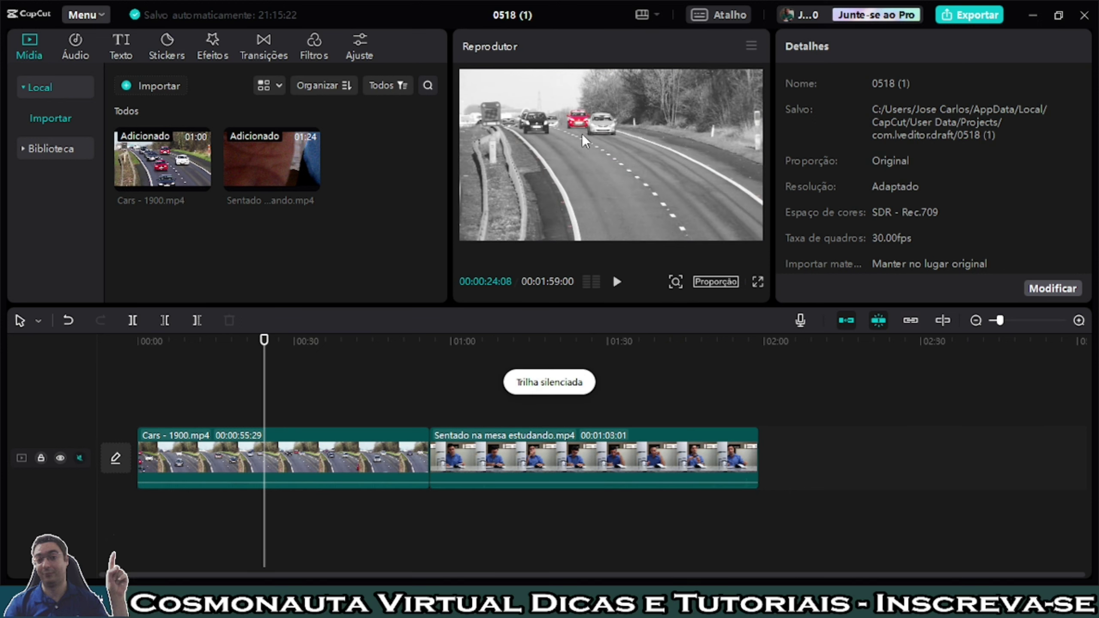
key("space")
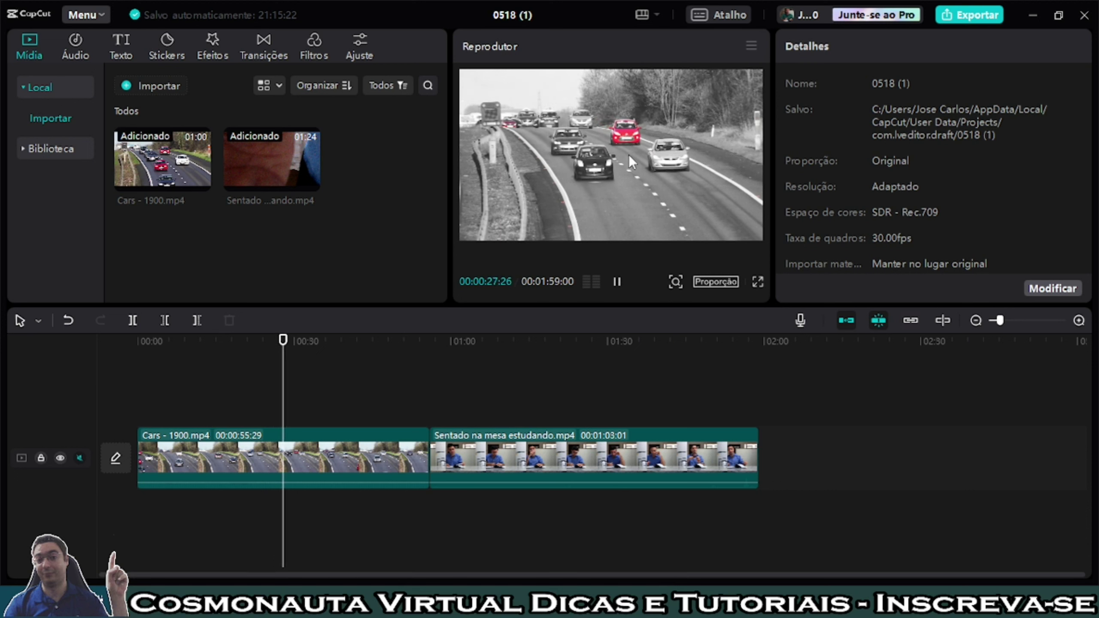
key("space")
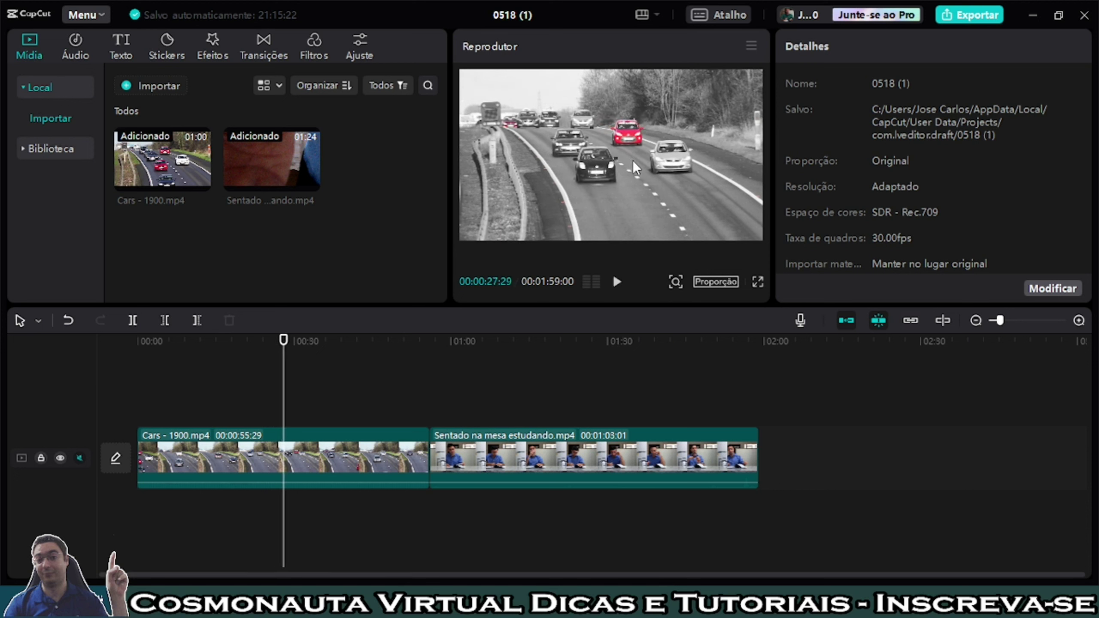
Step: Delete both the Cars - 1900.mp4 and Sentado na mesa estudando.mp4 clips from the timeline
left_click(337, 449)
key("Delete")
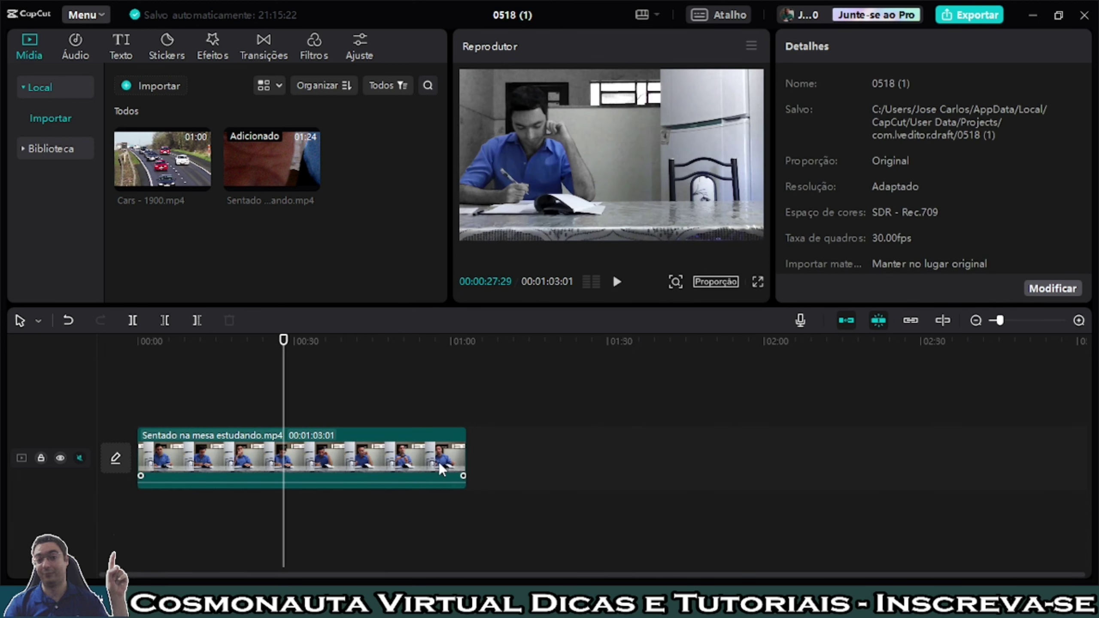
left_click(439, 462)
key("Delete")
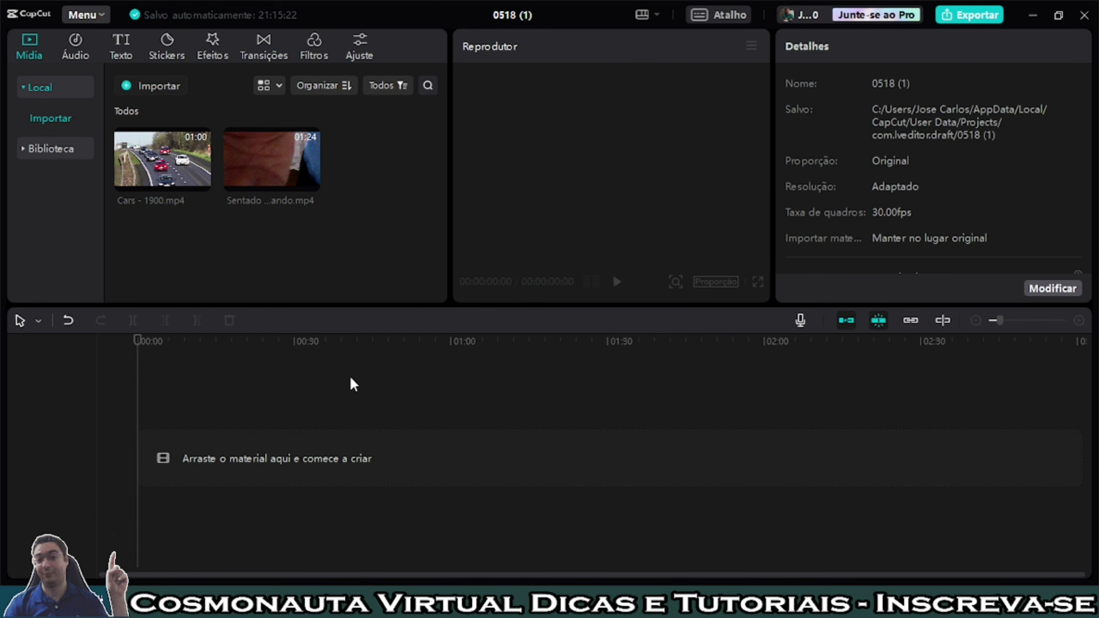
left_click(143, 87)
left_click(379, 143)
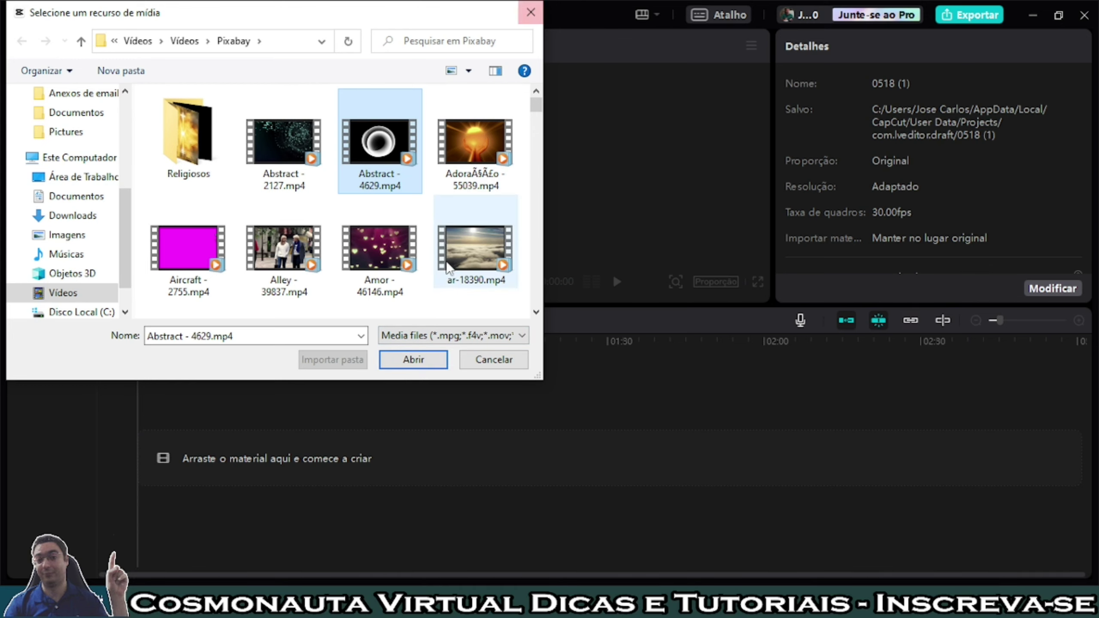
left_click(529, 13)
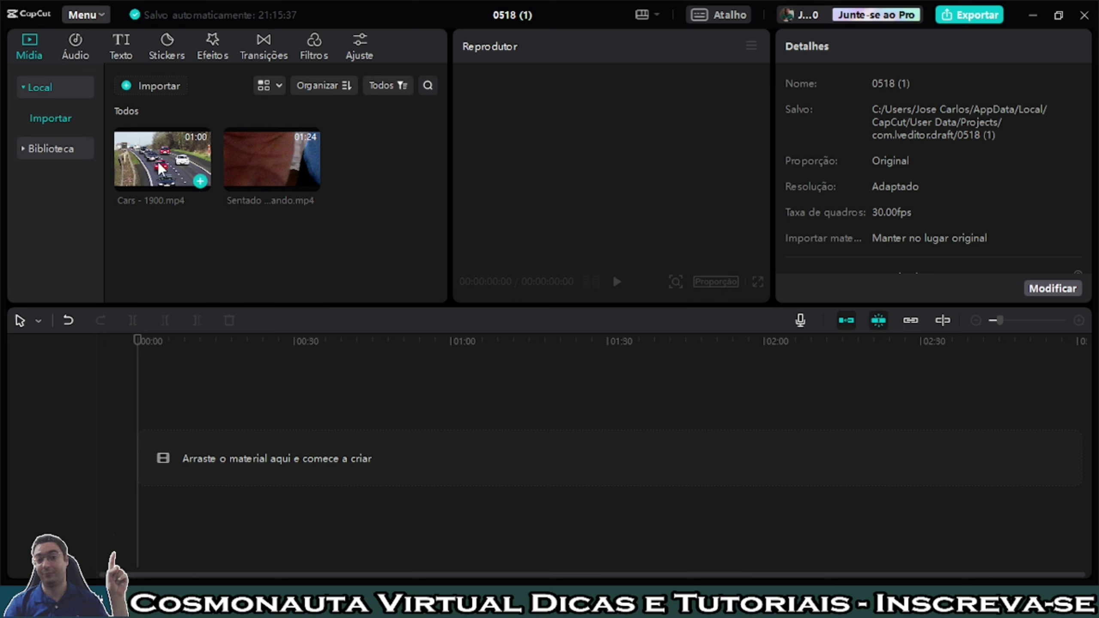
Step: Add Cars - 1900.mp4 to the timeline and move the playhead to about 31 seconds, where a red car shows
left_click_drag(169, 168, 165, 457)
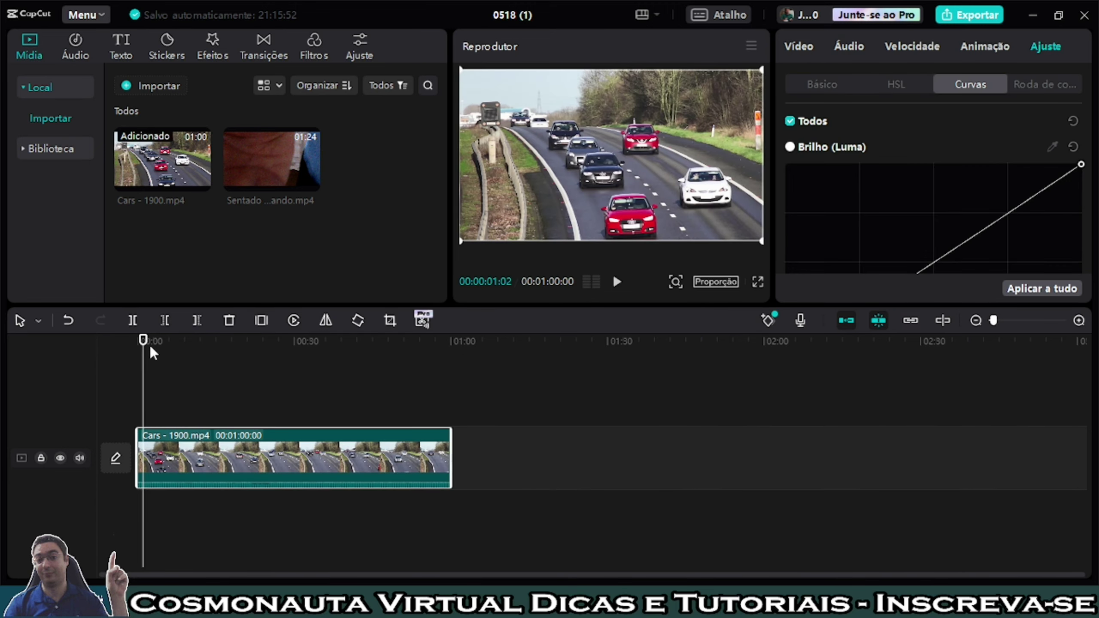
left_click_drag(143, 349, 296, 344)
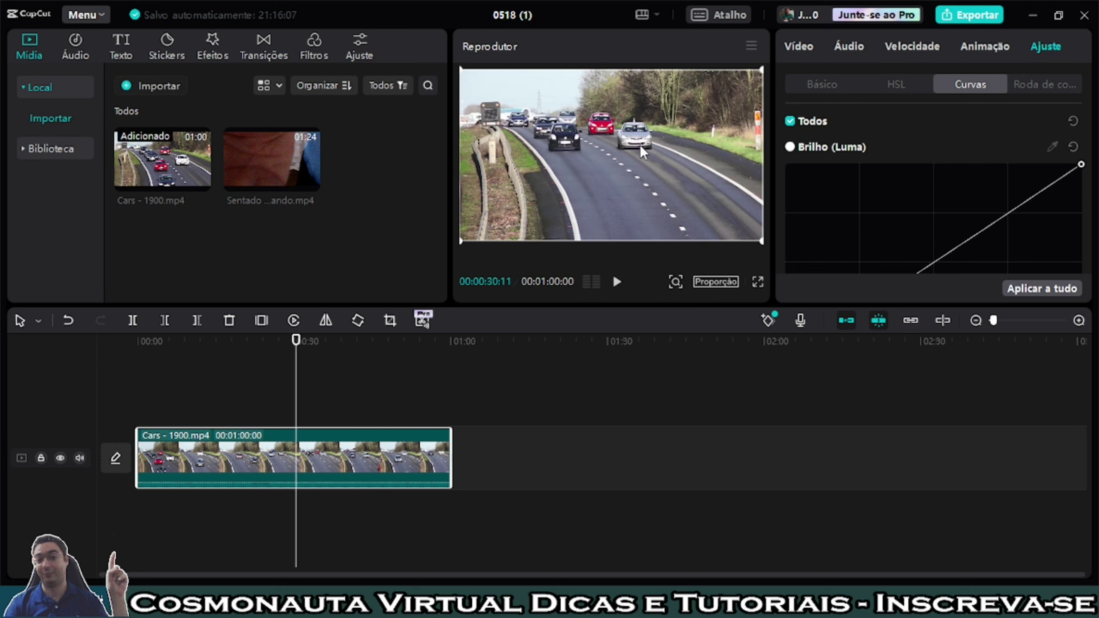
mouse_move(296, 343)
left_mouse_down()
mouse_move(321, 343)
mouse_move(306, 340)
left_mouse_up()
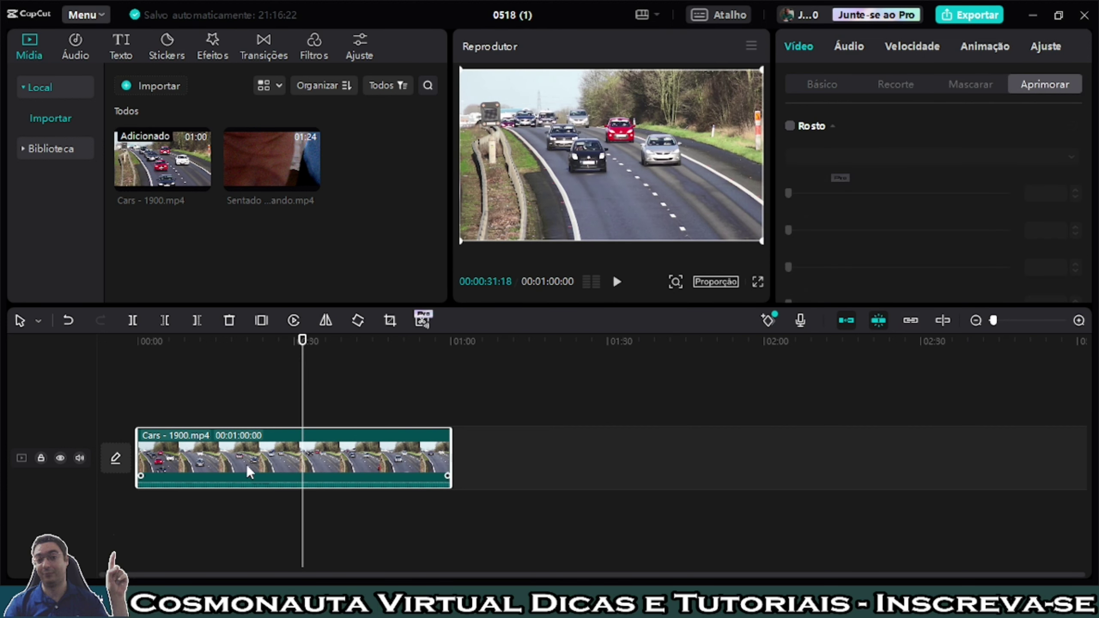
Step: In the cars clip's HSL adjustment, set the saturation of orange, yellow and green to -100
left_click(1045, 46)
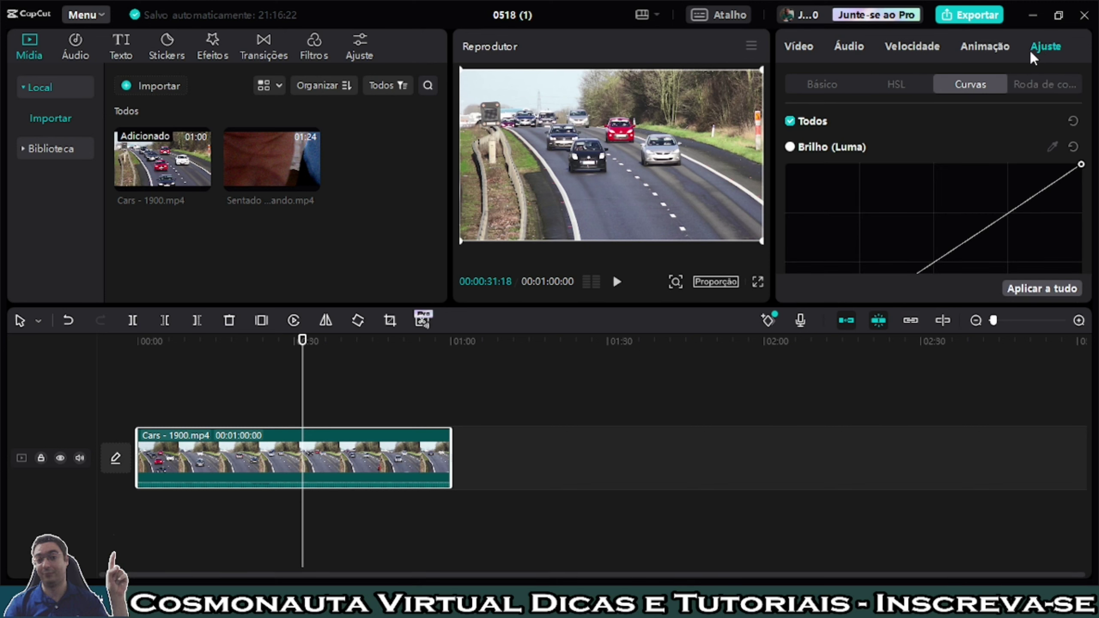
left_click(898, 85)
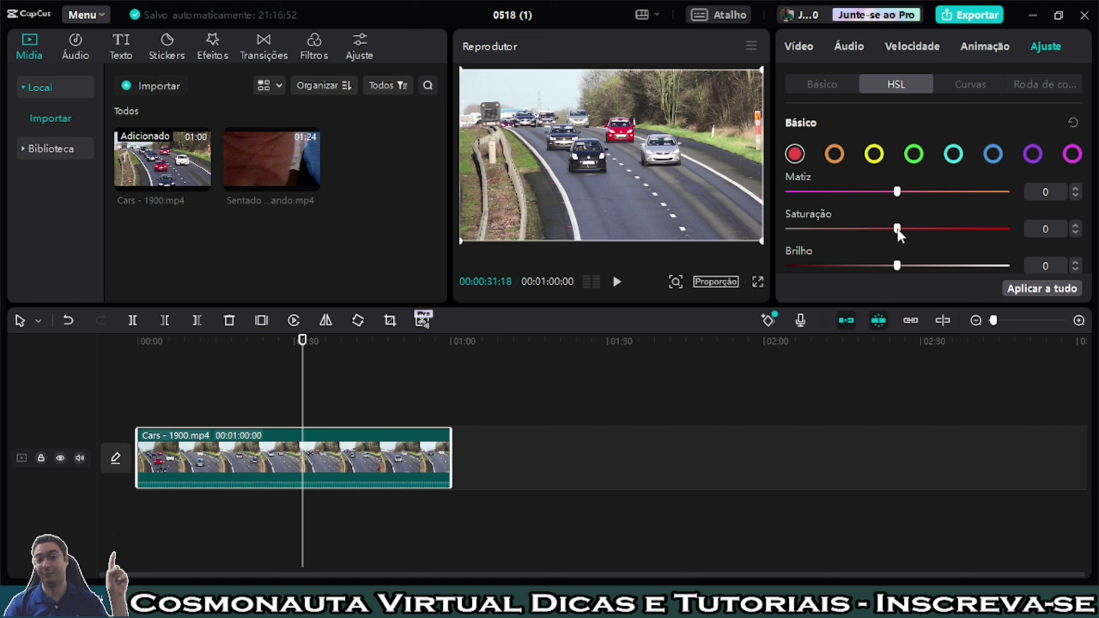
mouse_move(897, 229)
left_mouse_down()
mouse_move(776, 228)
mouse_move(898, 236)
left_mouse_up()
left_click(837, 155)
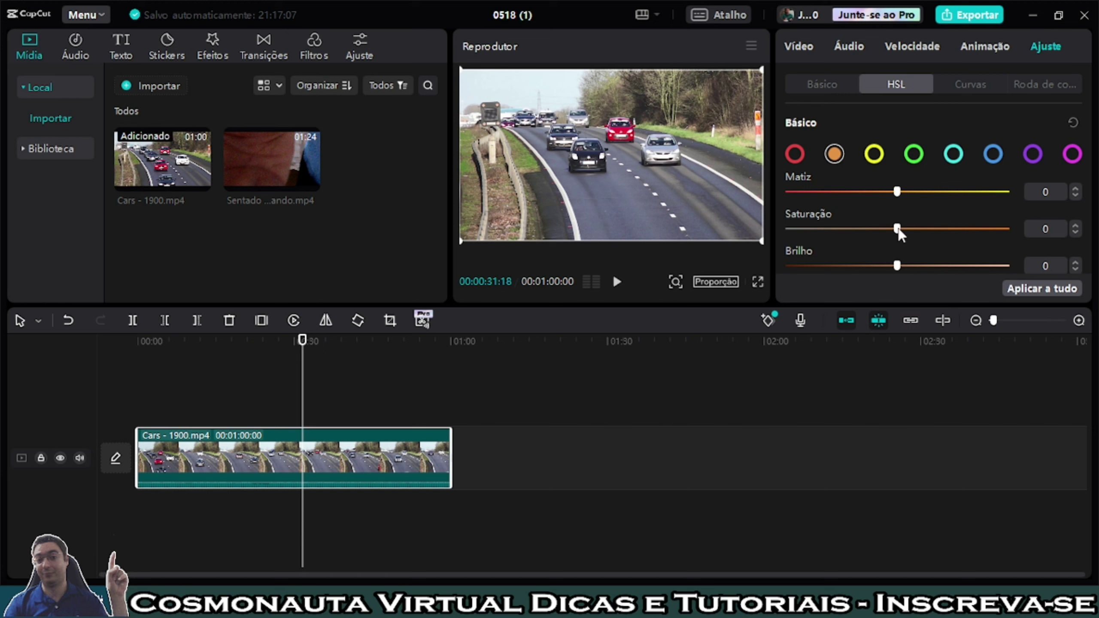
left_click_drag(902, 228, 787, 228)
left_click(875, 154)
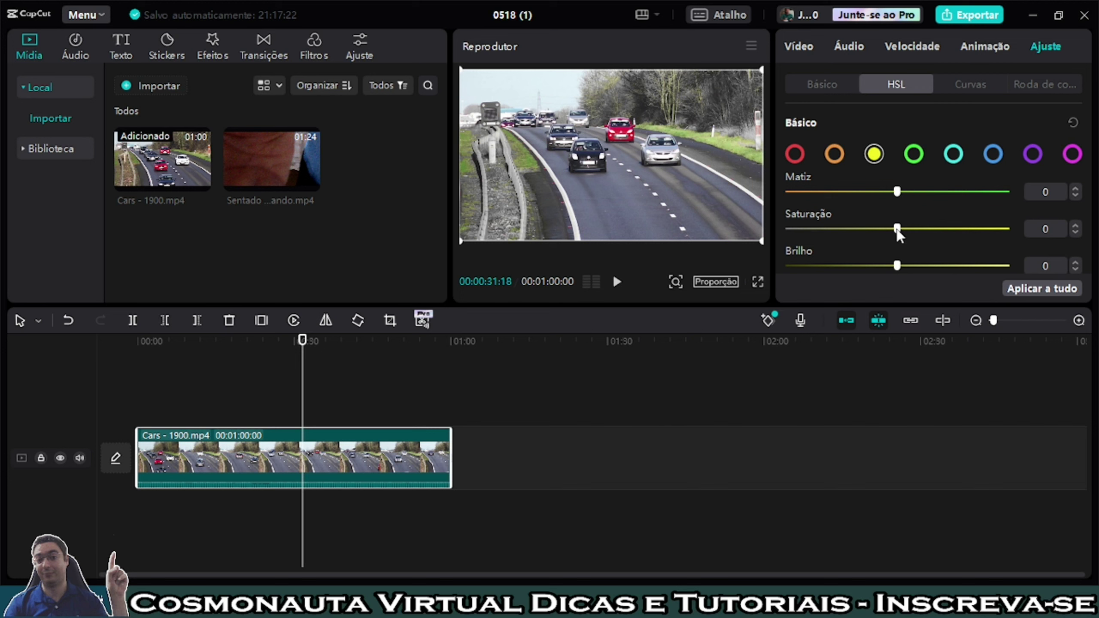
left_click_drag(897, 229, 781, 236)
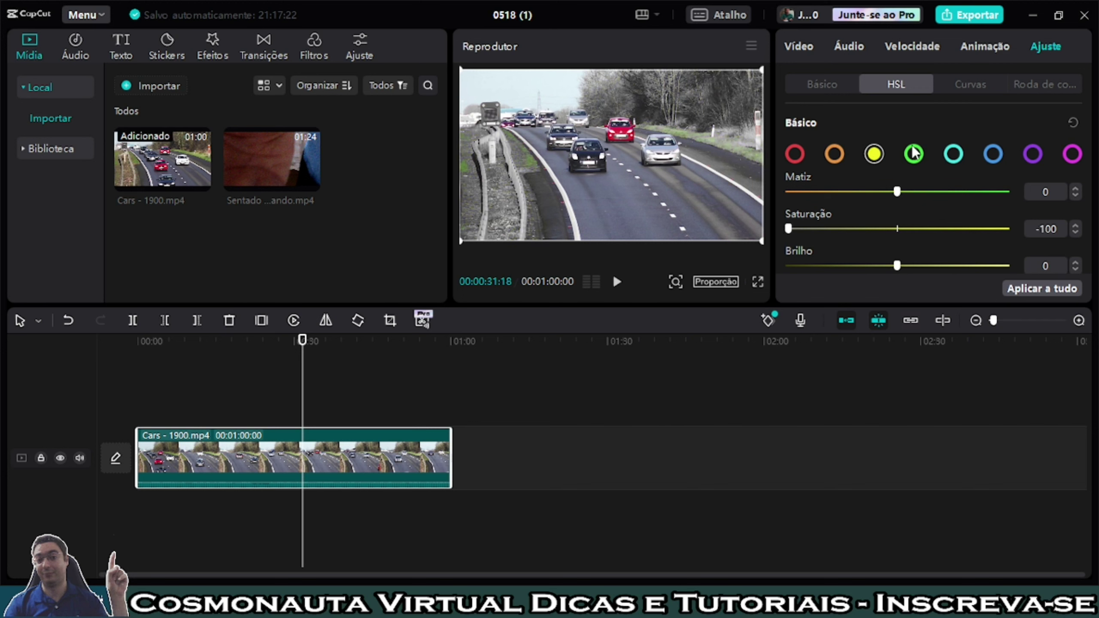
left_click(921, 156)
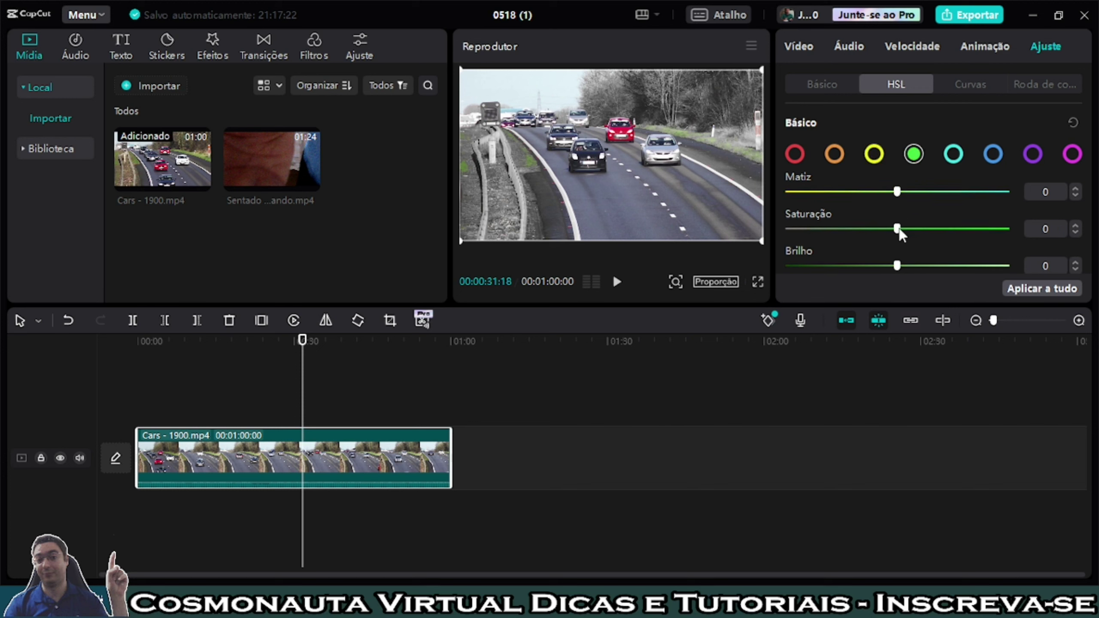
left_click_drag(898, 229, 776, 236)
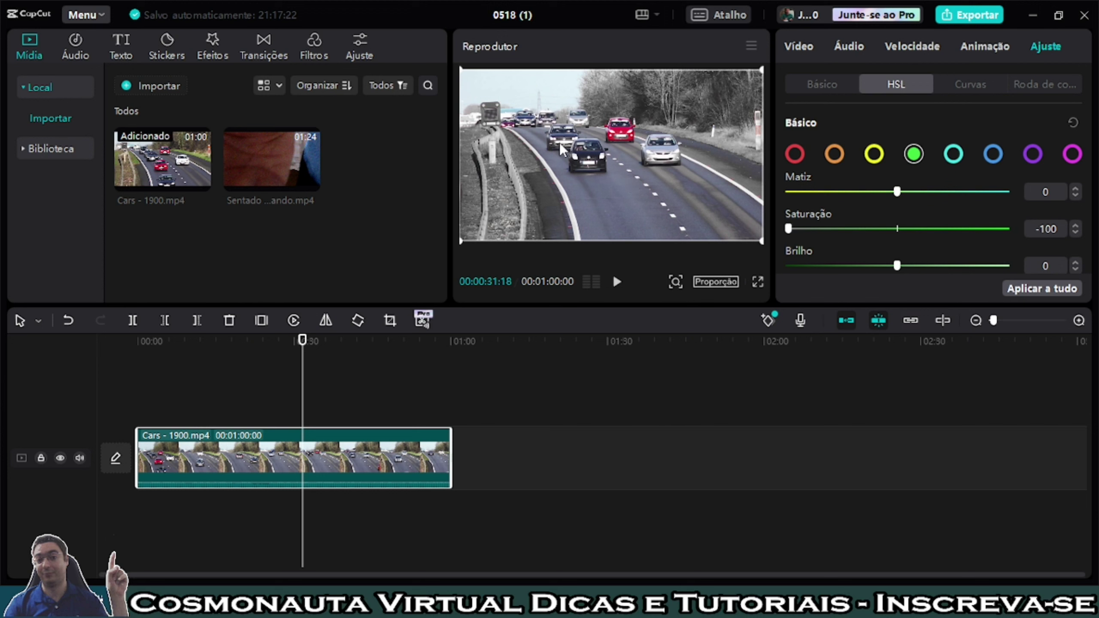
Step: Mute the video track, play back the desaturated footage, and place the playhead at about 34 seconds
left_click(617, 282)
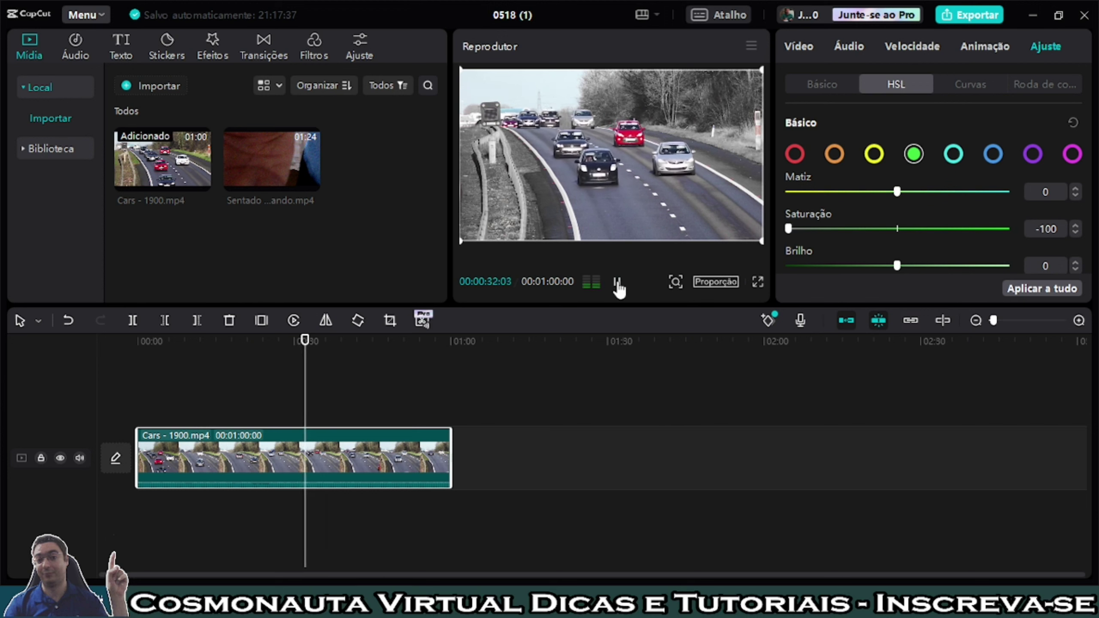
left_click(617, 282)
left_click(81, 458)
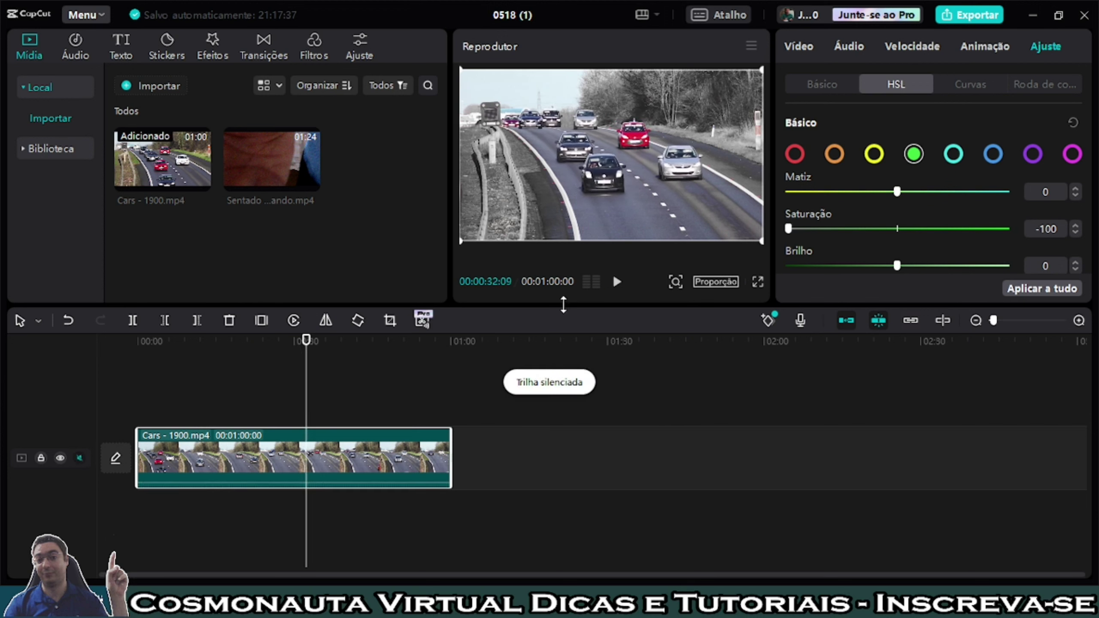
left_click(622, 285)
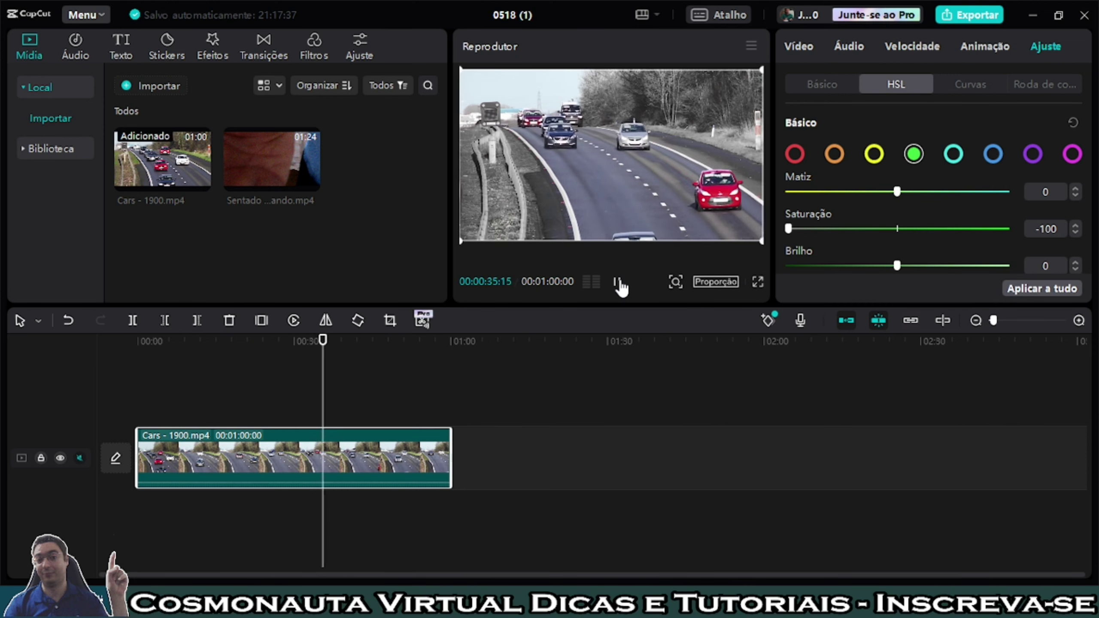
left_click(617, 282)
left_click_drag(323, 343, 315, 342)
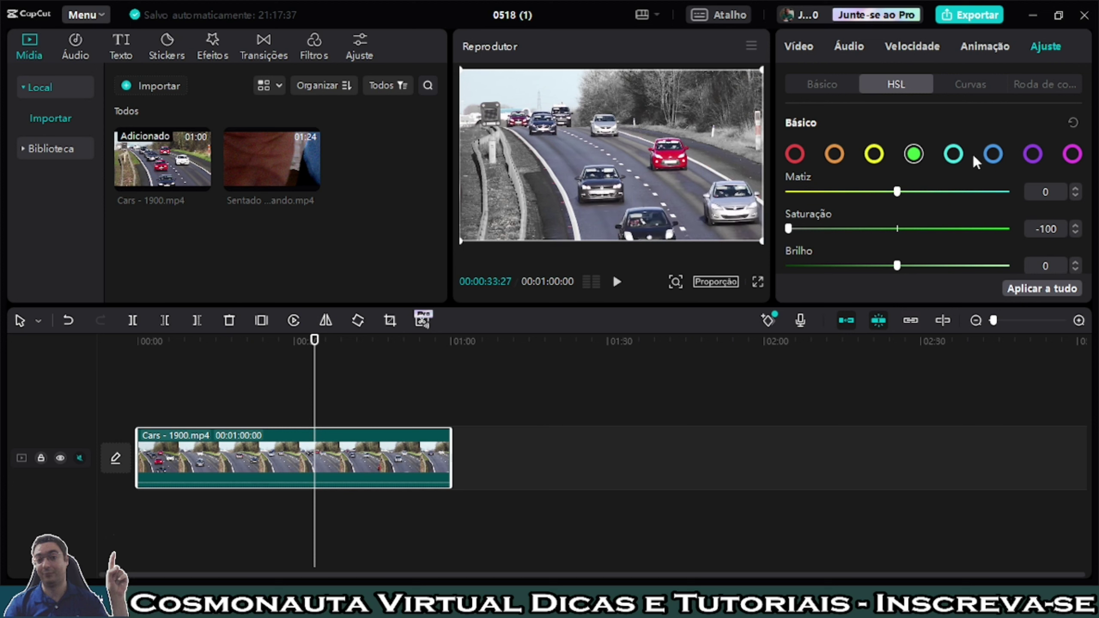
Step: Set the HSL saturation of cyan, blue, purple and magenta to -100 for the cars clip
left_click(954, 154)
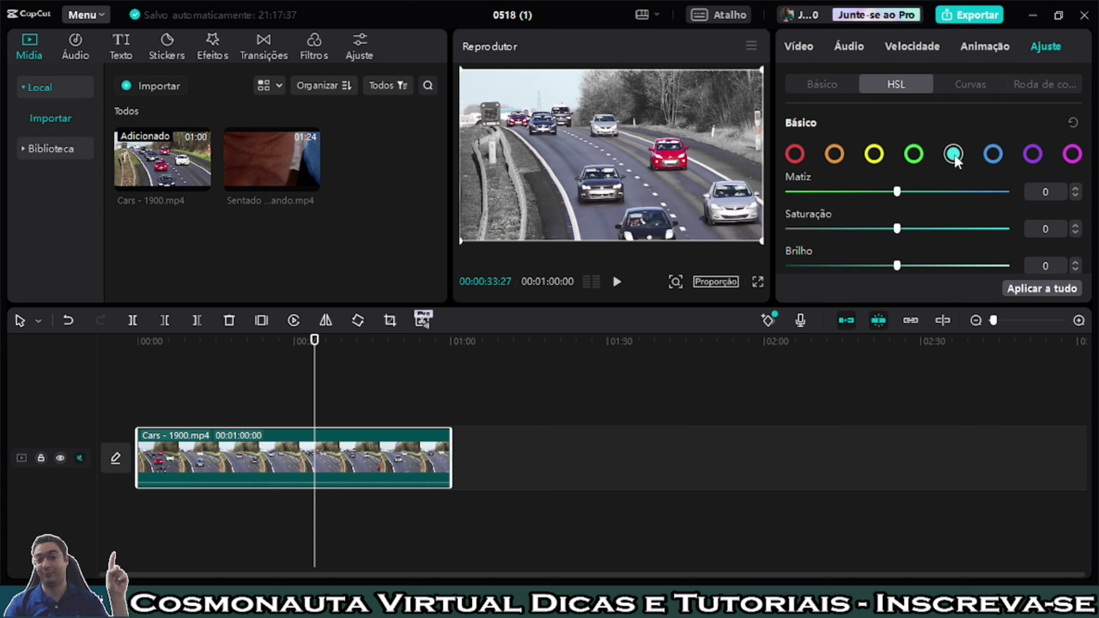
left_click_drag(897, 230, 775, 221)
left_click(993, 155)
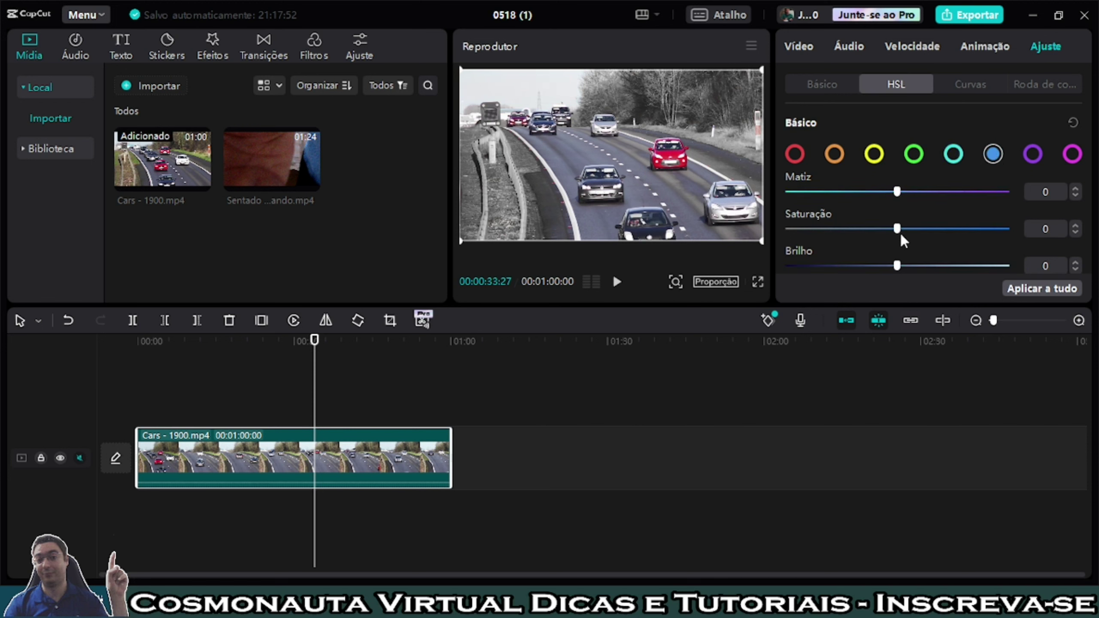
left_click_drag(897, 229, 787, 232)
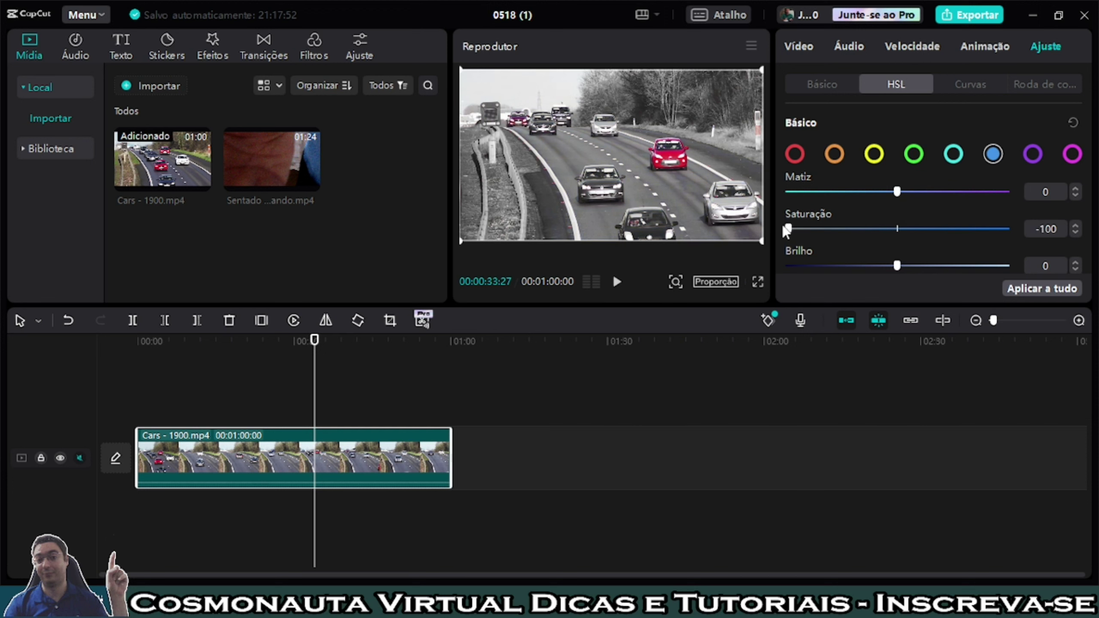
left_click(1038, 156)
left_click_drag(896, 229, 788, 229)
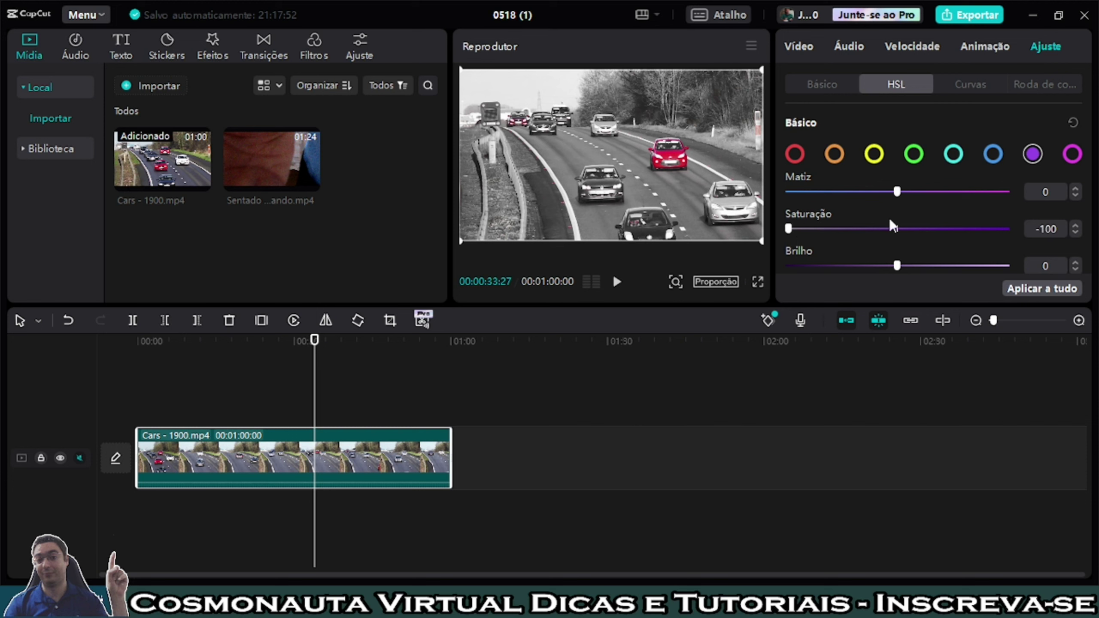
left_click(1075, 157)
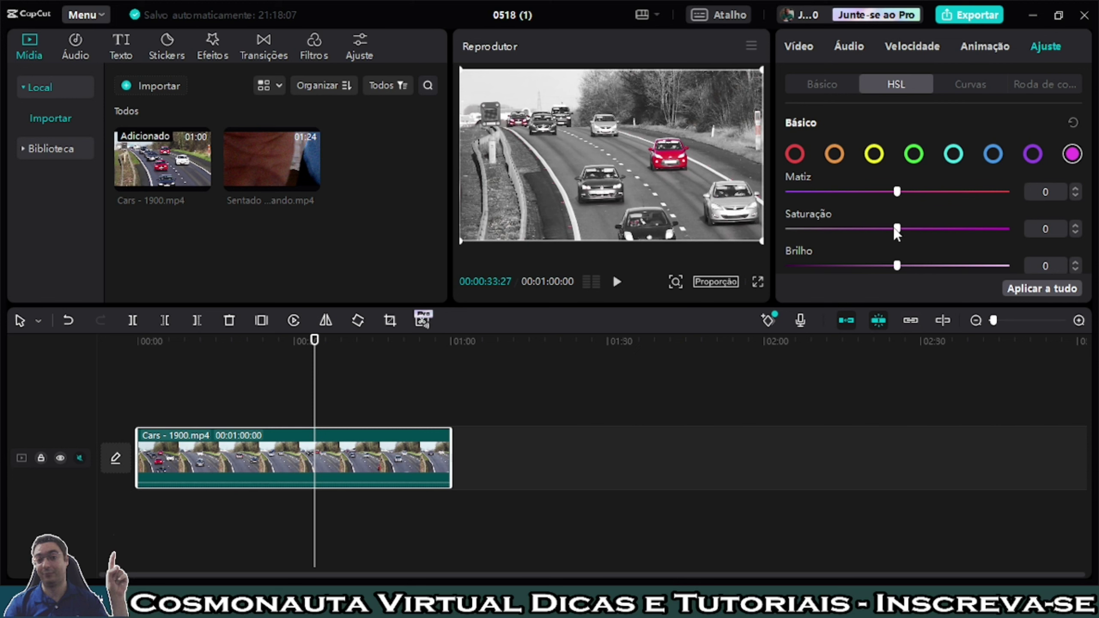
left_click_drag(896, 229, 785, 229)
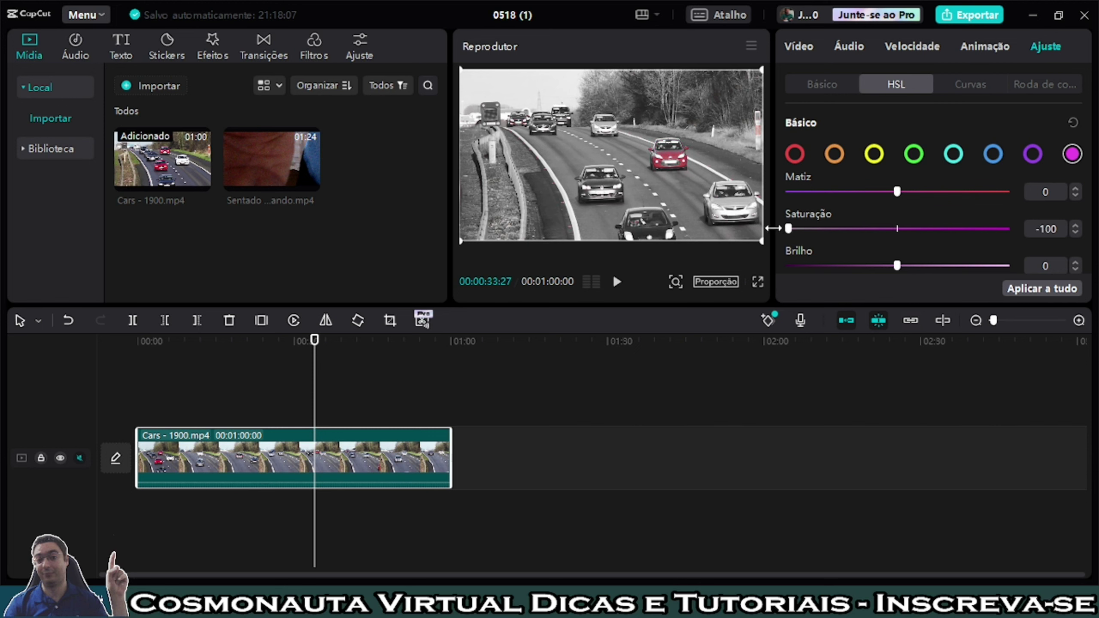
Step: At about 35 seconds, set the red HSL hue to -5 and its saturation to 31
left_click_drag(314, 340, 319, 375)
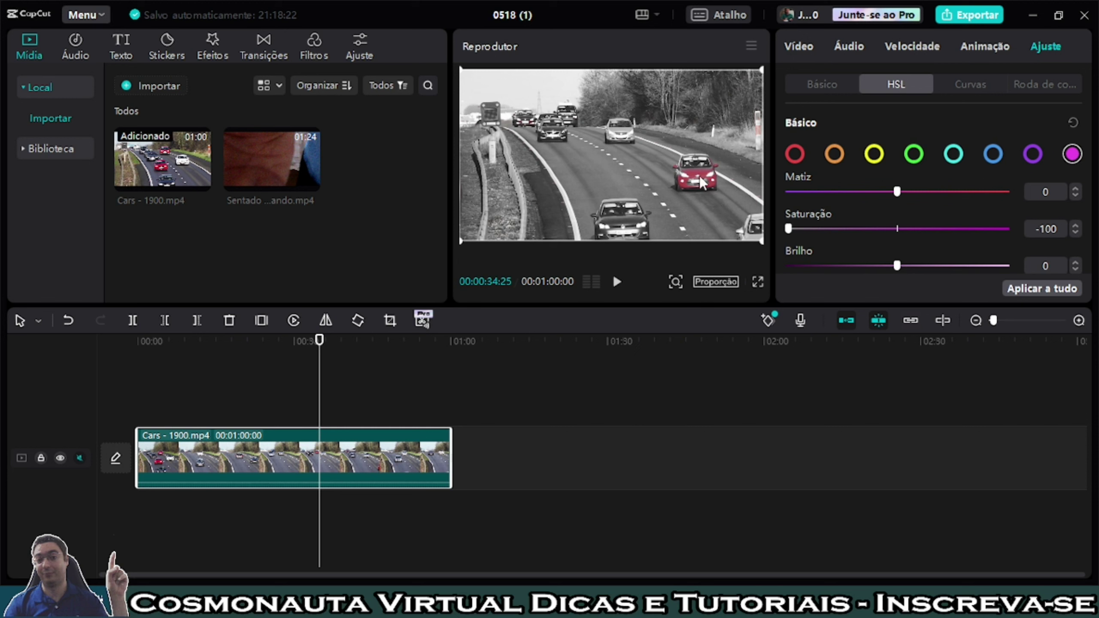
left_click(795, 154)
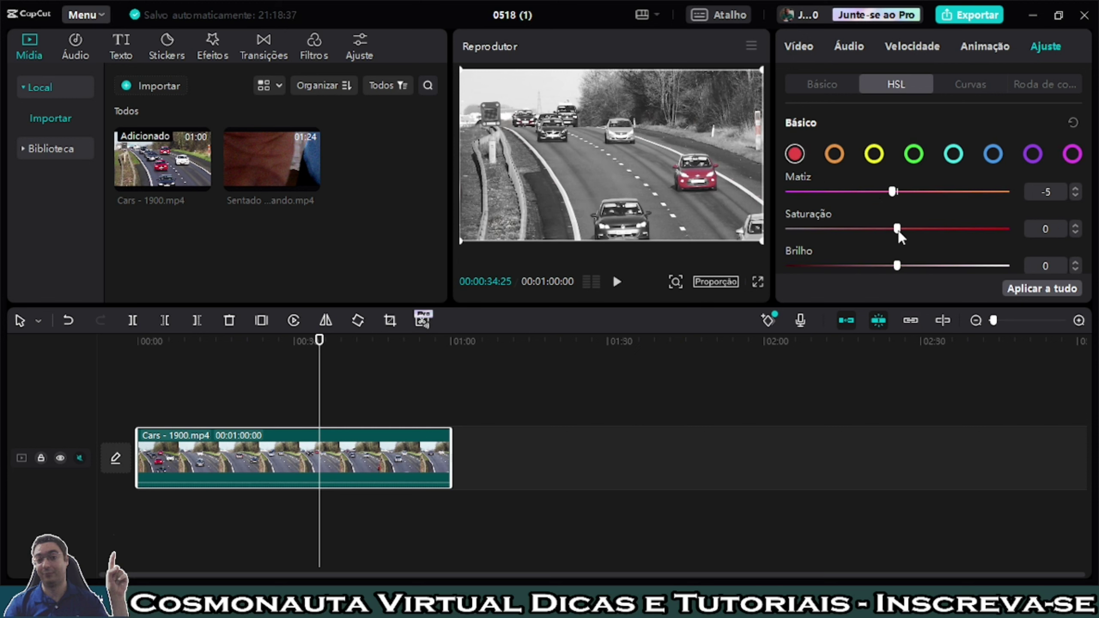
left_click_drag(898, 230, 929, 236)
Step: Try magenta saturation at 0 and scrub through the clip to compare how the red cars look
left_click(1075, 157)
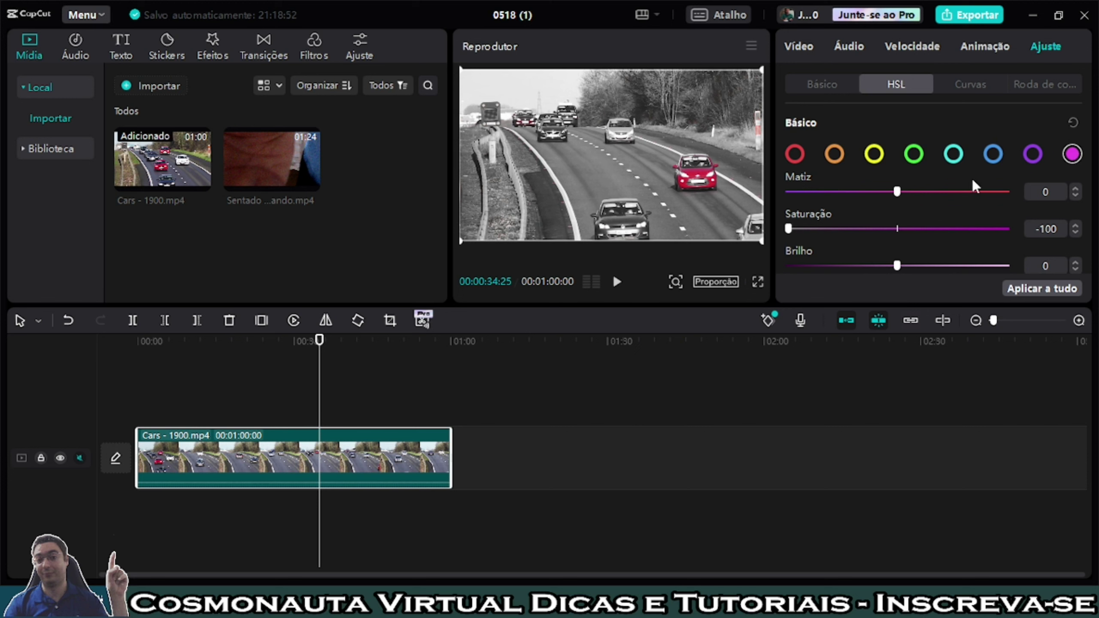
left_click_drag(790, 229, 894, 235)
mouse_move(319, 342)
left_mouse_down()
mouse_move(247, 346)
mouse_move(335, 352)
left_mouse_up()
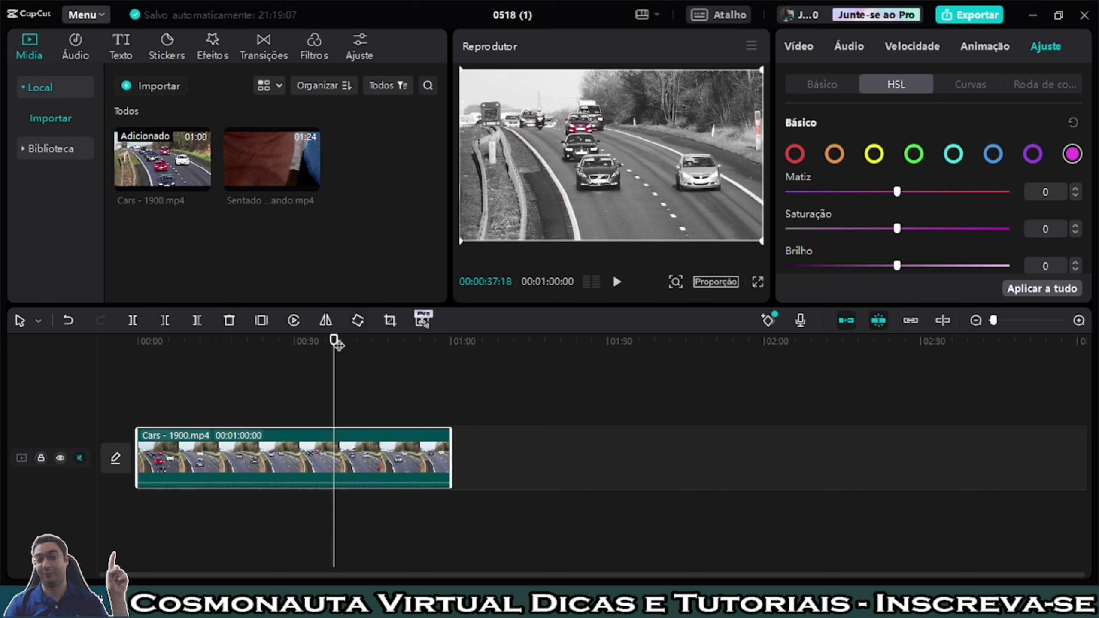
left_click_drag(338, 344, 349, 347)
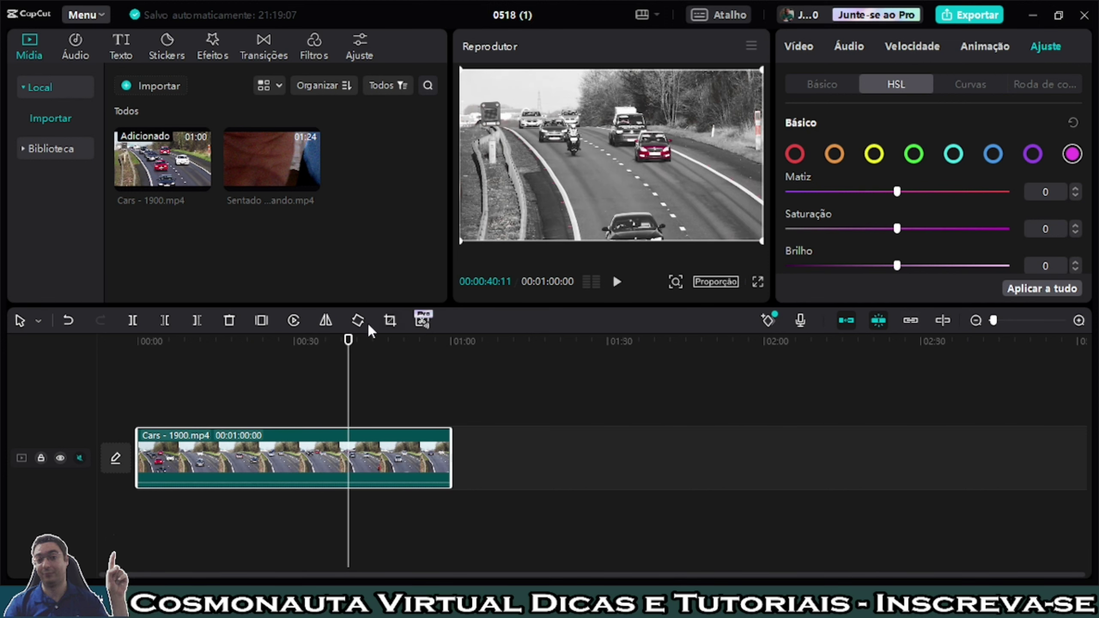
left_click(222, 381)
mouse_move(222, 380)
left_mouse_down()
mouse_move(213, 378)
mouse_move(240, 376)
left_mouse_up()
left_click_drag(219, 377, 213, 377)
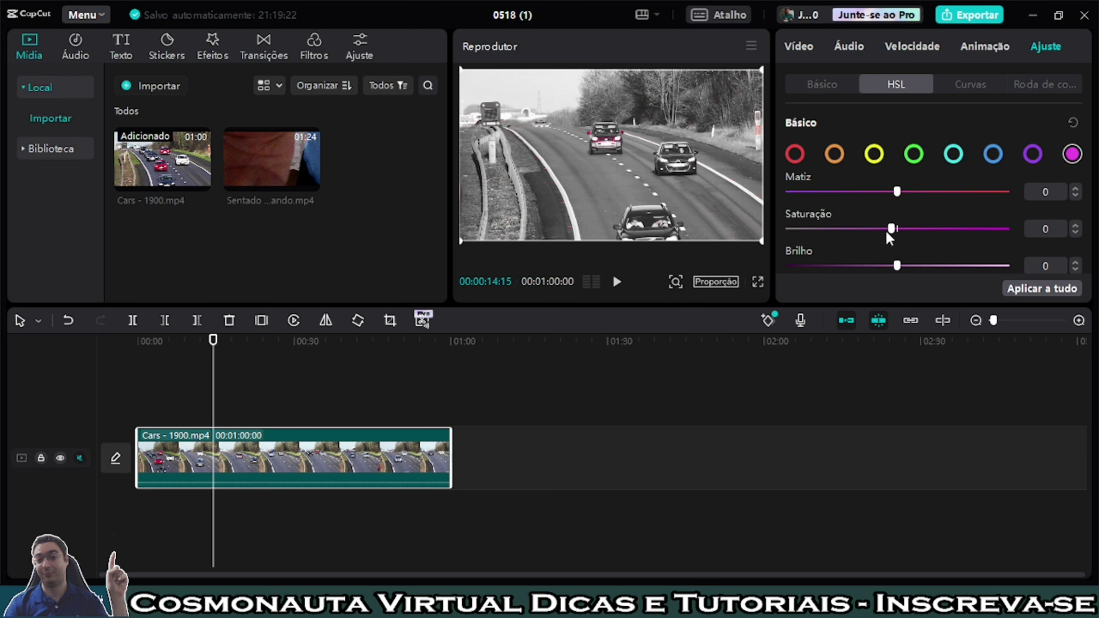
Step: Set the magenta saturation to -100, reopen the red HSL settings, and check the red car at about 33 seconds
left_click_drag(887, 233, 770, 231)
left_click(794, 154)
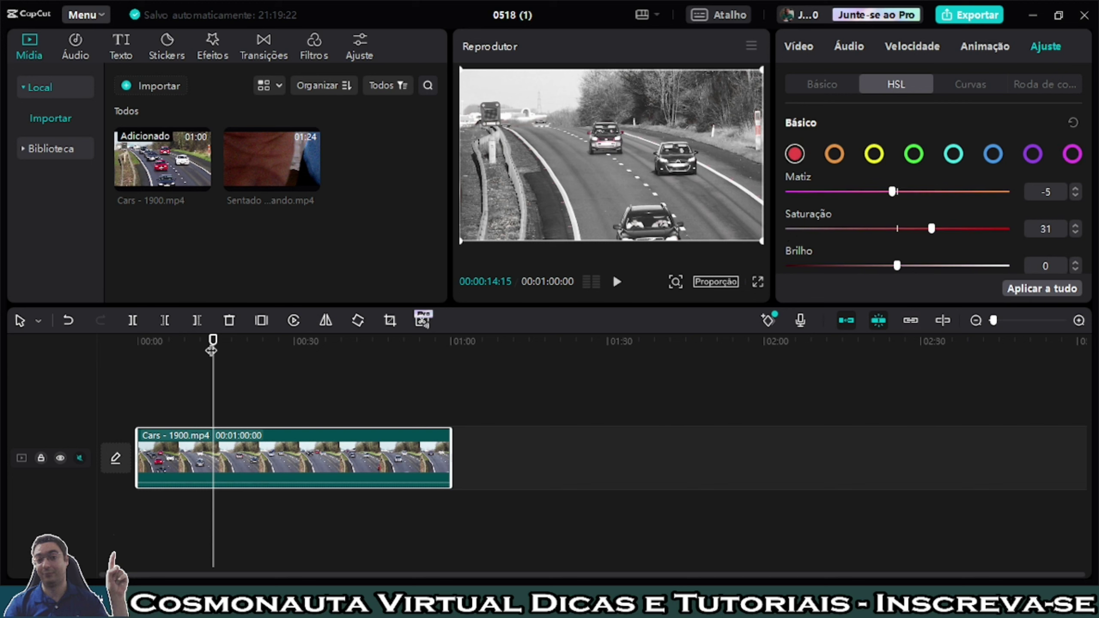
left_click_drag(212, 343, 313, 357)
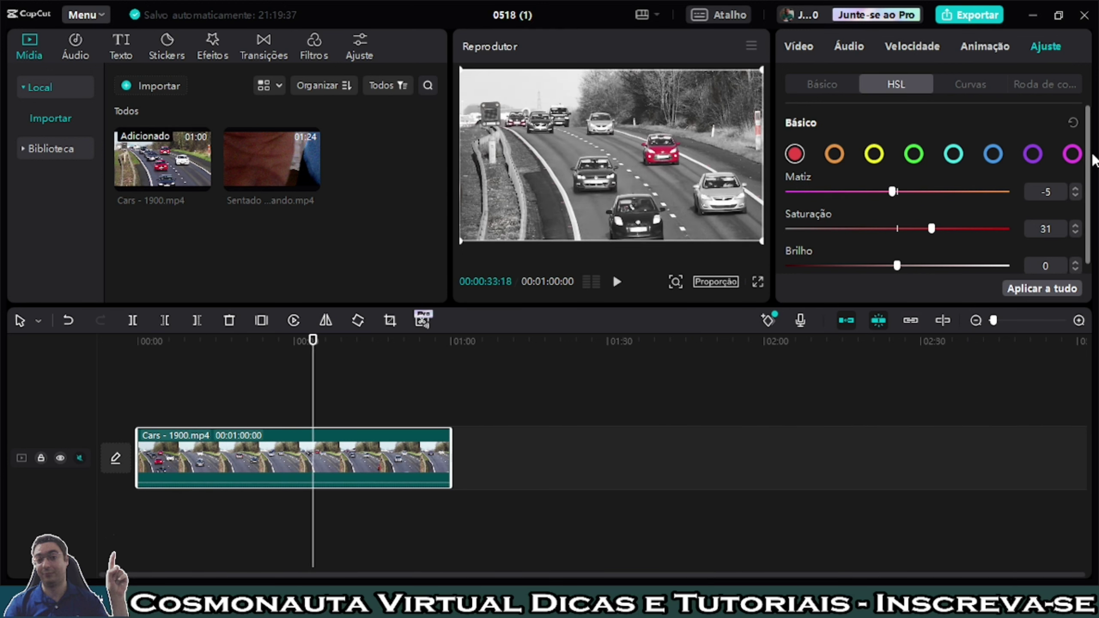
Step: Set the cars clip's magenta HSL saturation to 0 and play the clip from near its start to about 7 seconds
left_click(1072, 154)
mouse_move(897, 229)
left_mouse_down()
mouse_move(833, 234)
mouse_move(908, 230)
mouse_move(893, 234)
left_mouse_up()
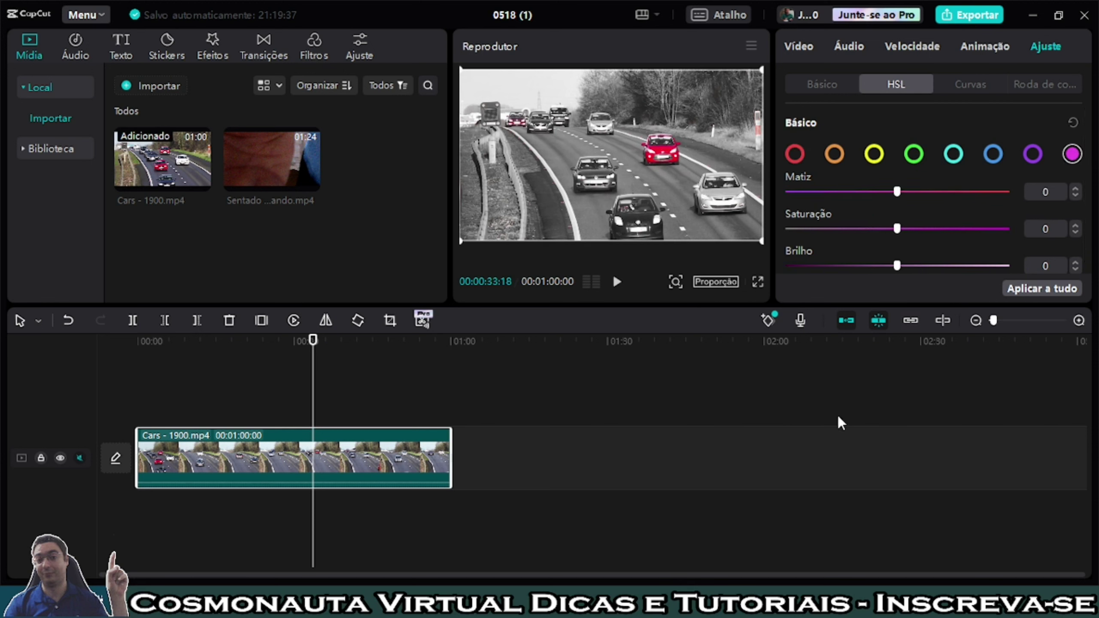
left_click(152, 342)
left_click(616, 282)
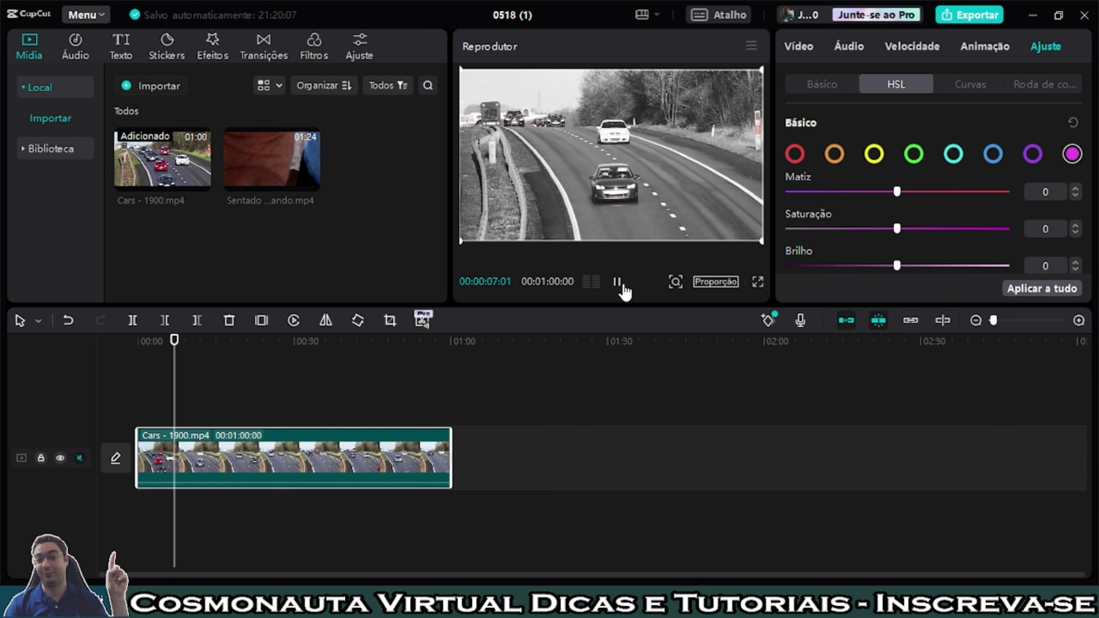
left_click(617, 282)
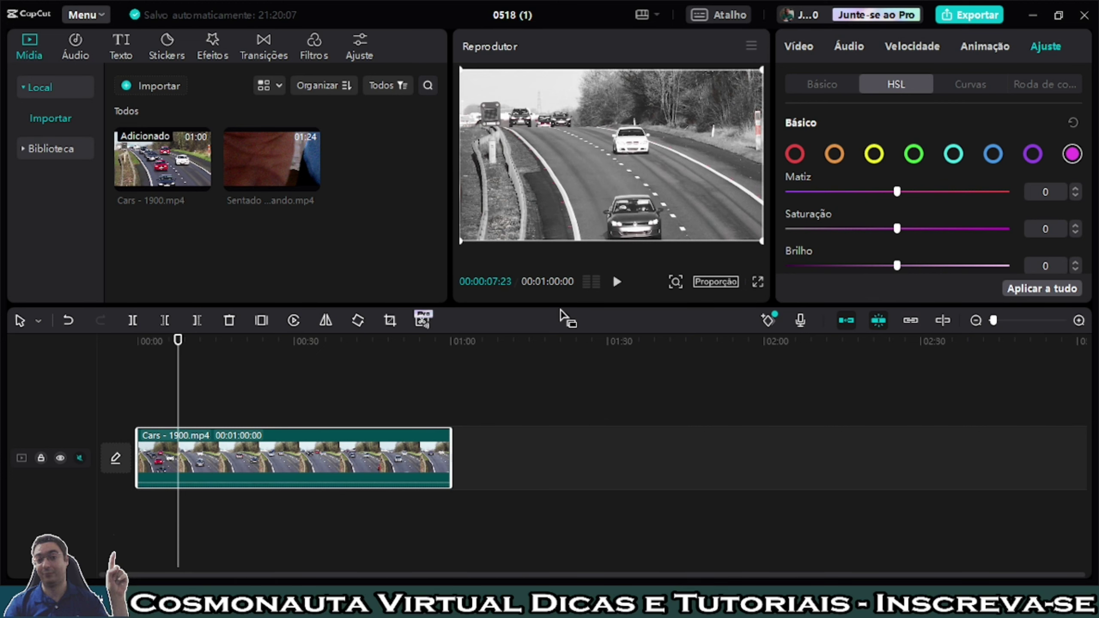
Step: Append Sentado na mesa estudando.mp4 after the cars clip, split it at about 1:21 and delete the portion before the split
left_click_drag(262, 165, 622, 457)
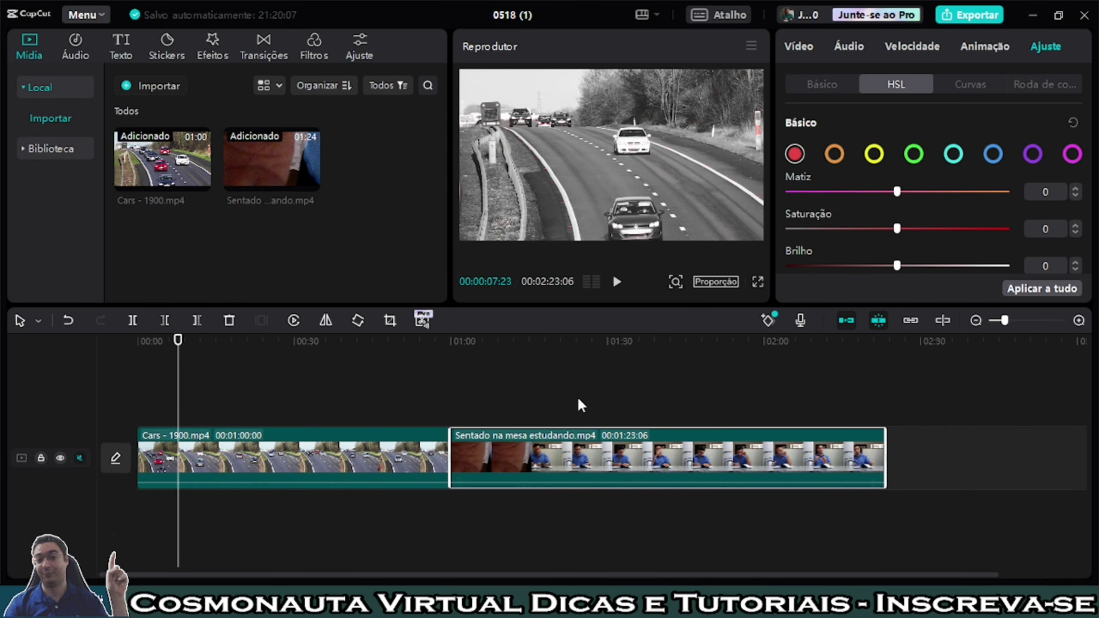
left_click(560, 392)
left_click(531, 478)
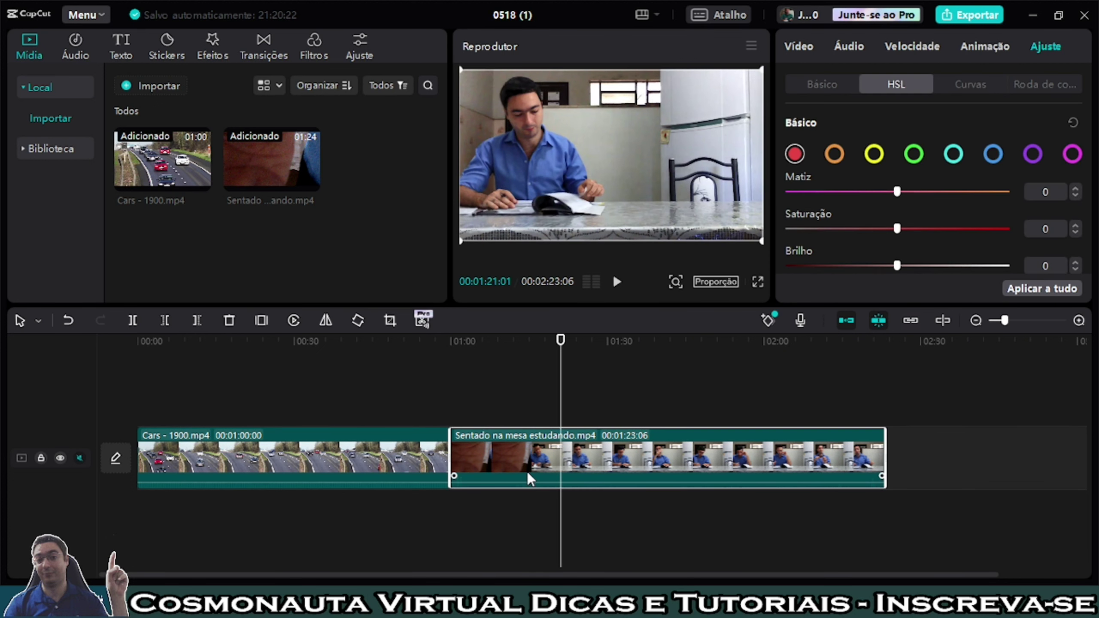
key("ctrl+b")
left_click(524, 440)
key("Delete")
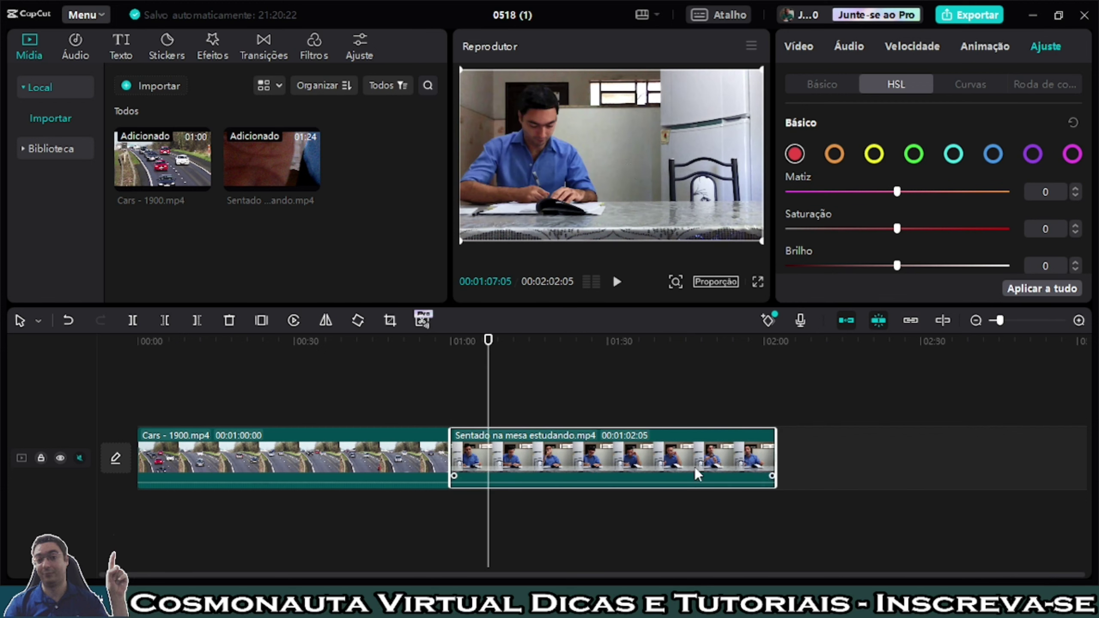
Step: Play a few seconds of the desk clip from about 1:07 and set its red, orange and yellow HSL saturation to -100
left_click(620, 287)
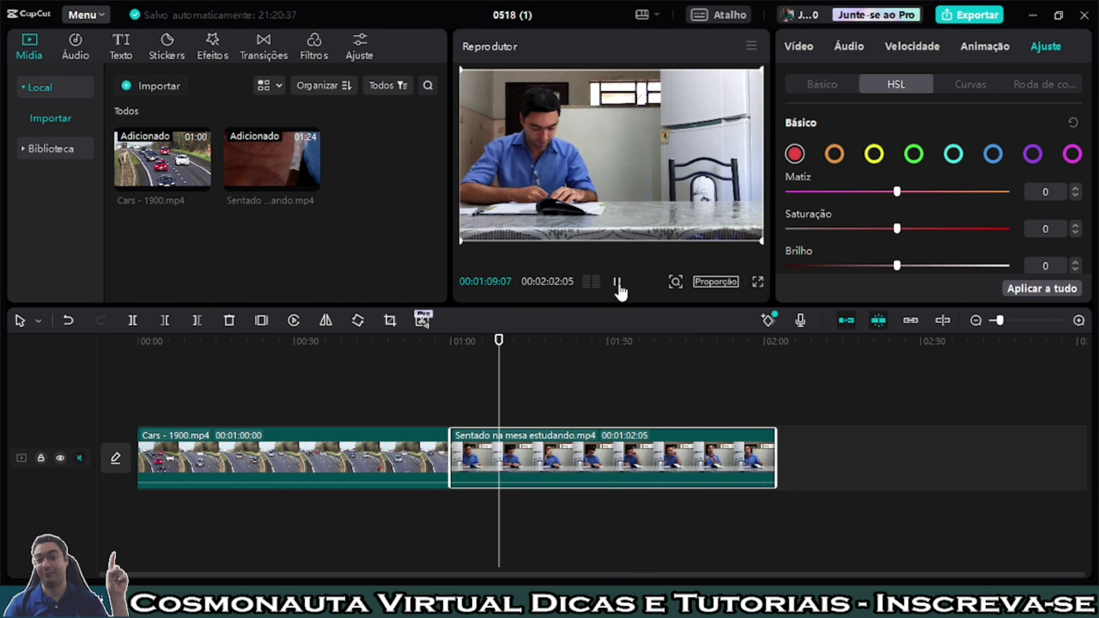
left_click(618, 288)
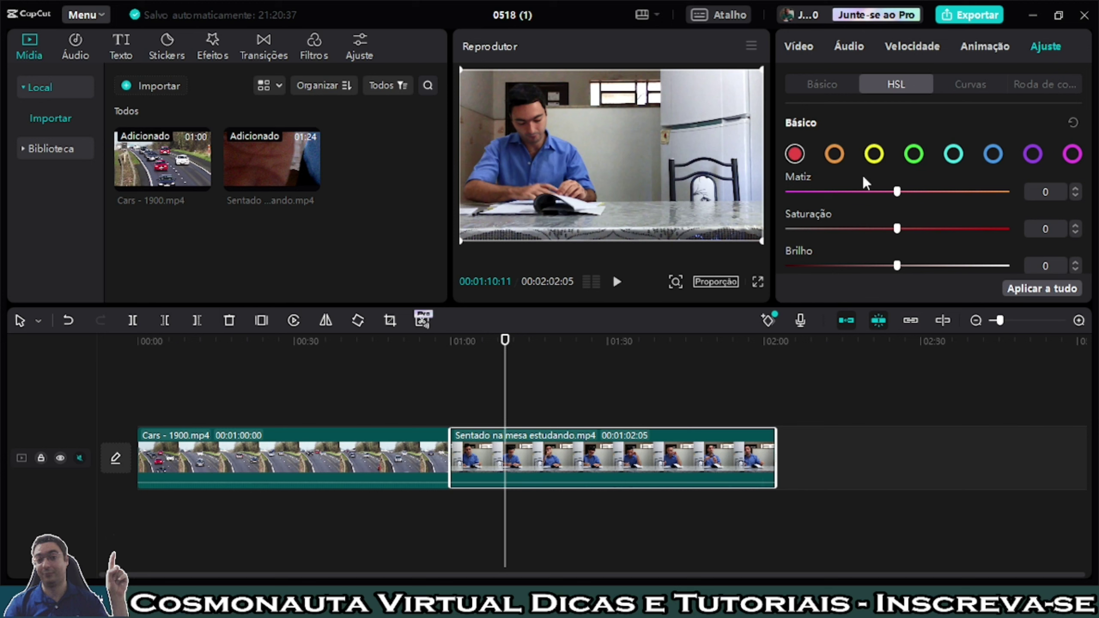
left_click_drag(898, 229, 745, 228)
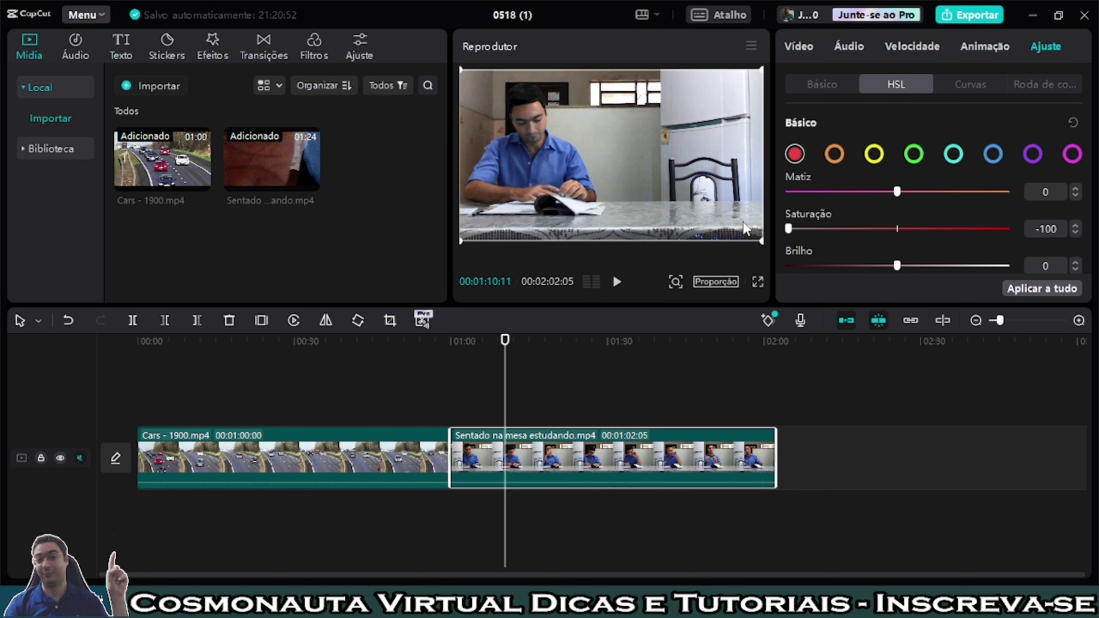
left_click(835, 153)
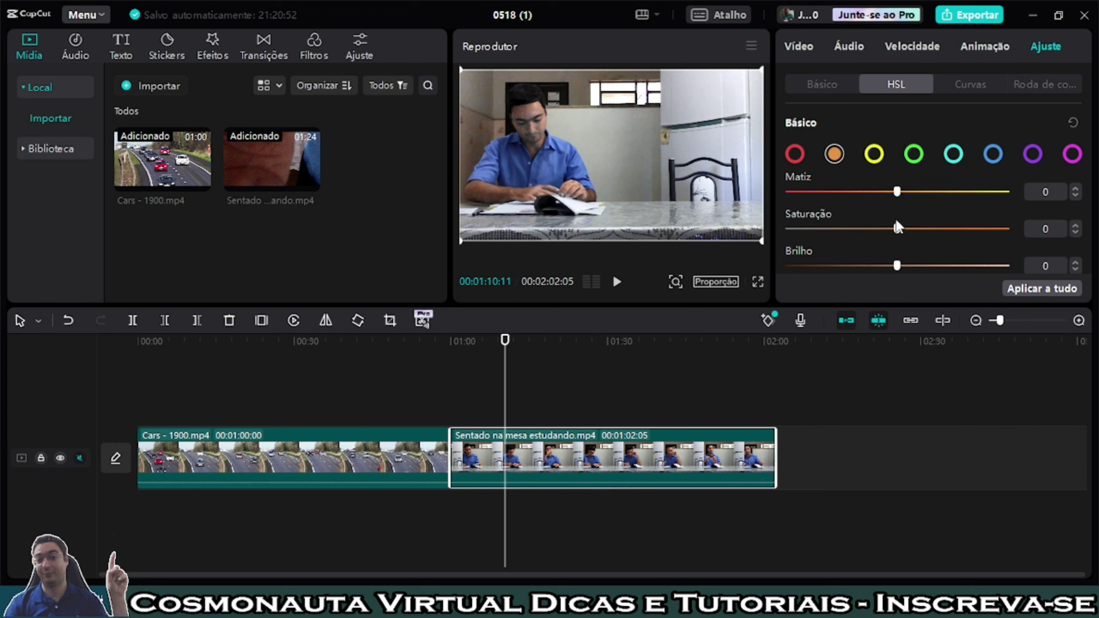
left_click_drag(900, 228, 774, 227)
left_click(874, 155)
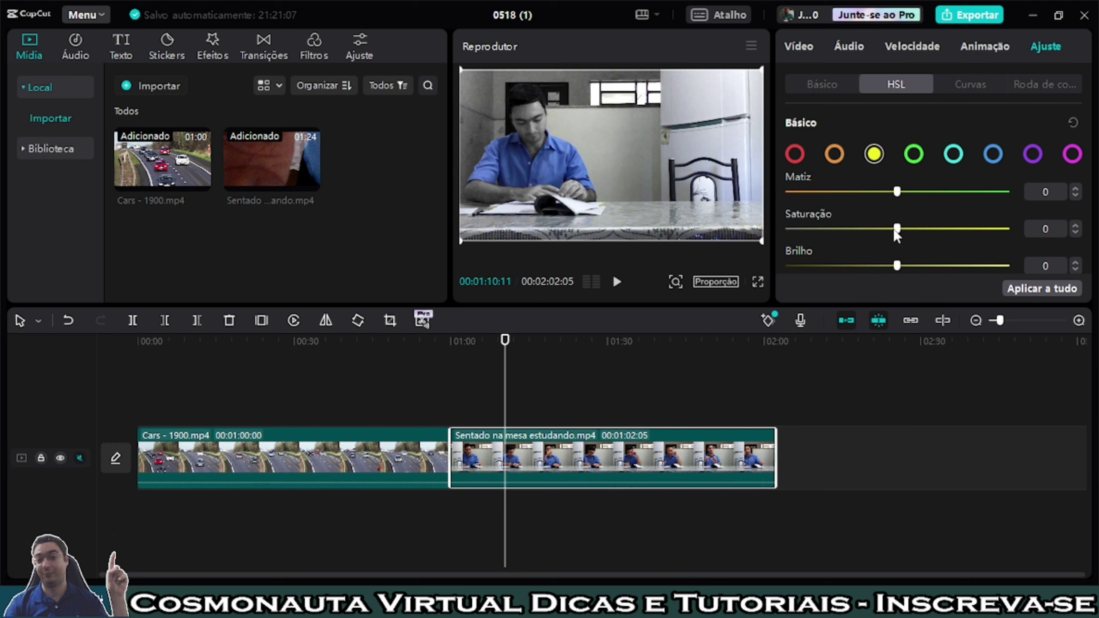
left_click_drag(897, 230, 781, 226)
Step: At about 1:38 in the desk clip, set the green HSL saturation to 3 and the blue saturation to 78
left_click_drag(505, 340, 656, 372)
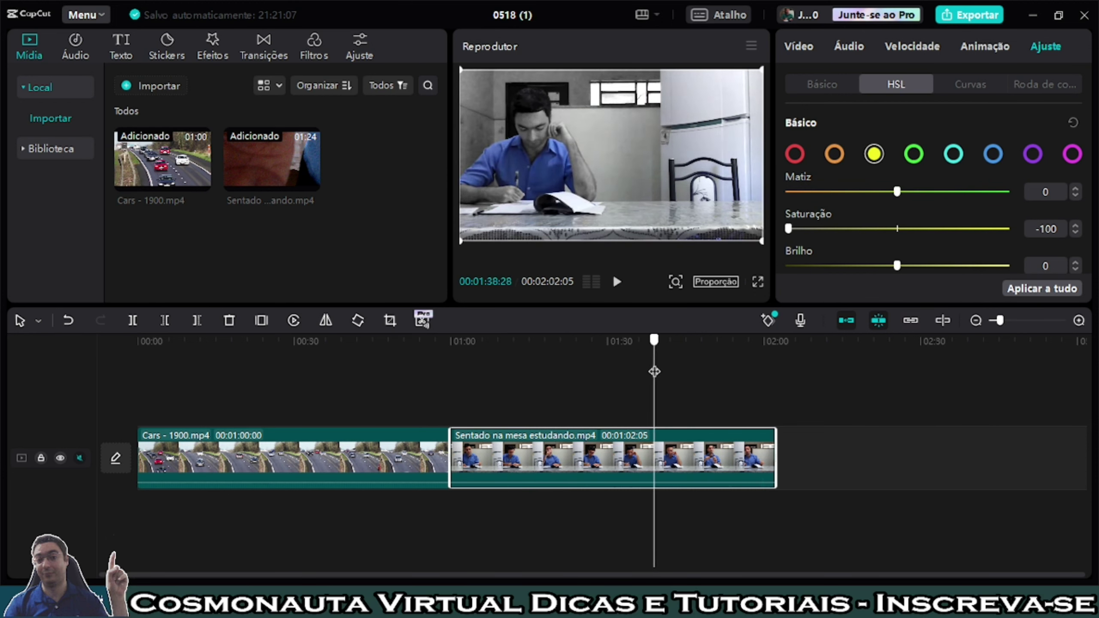
left_click(915, 155)
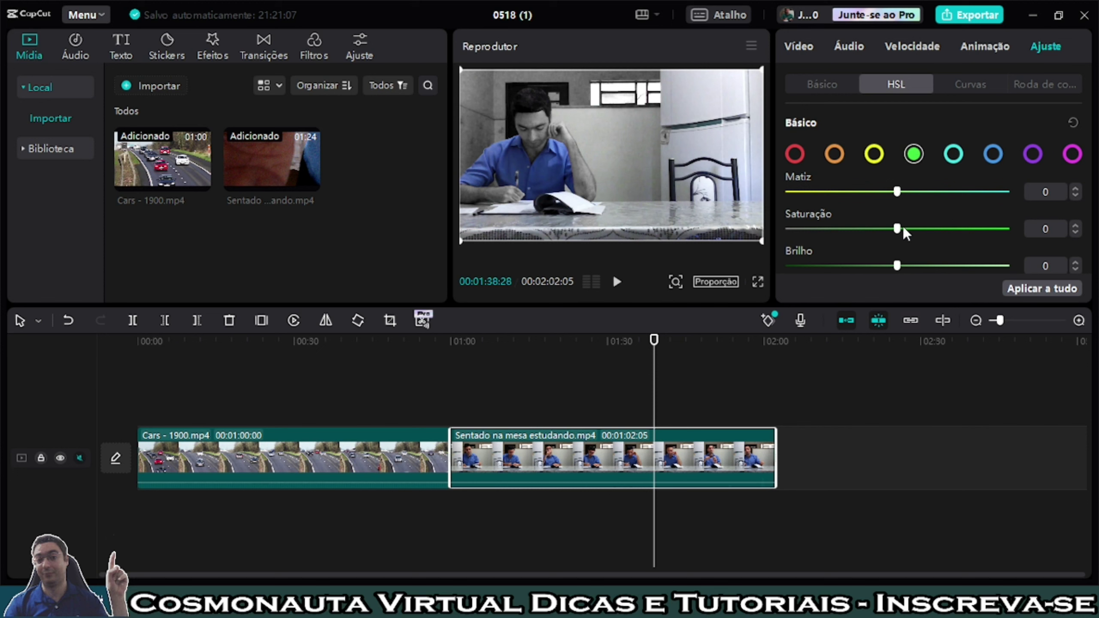
mouse_move(897, 228)
left_mouse_down()
mouse_move(814, 237)
mouse_move(901, 229)
left_mouse_up()
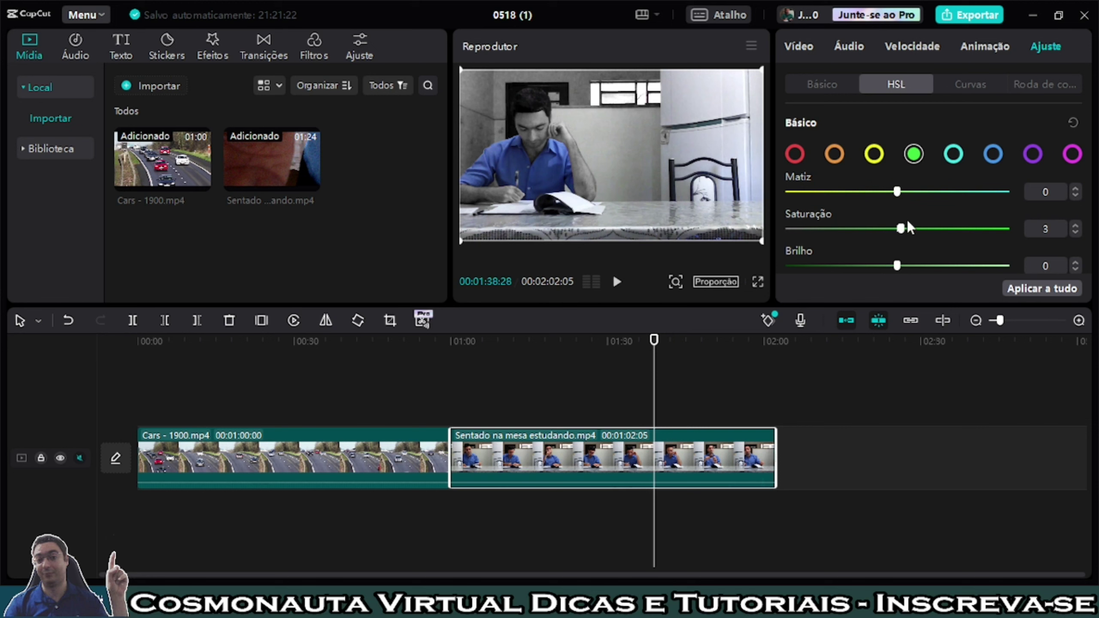
left_click(955, 155)
left_click_drag(895, 231, 982, 236)
left_click(996, 152)
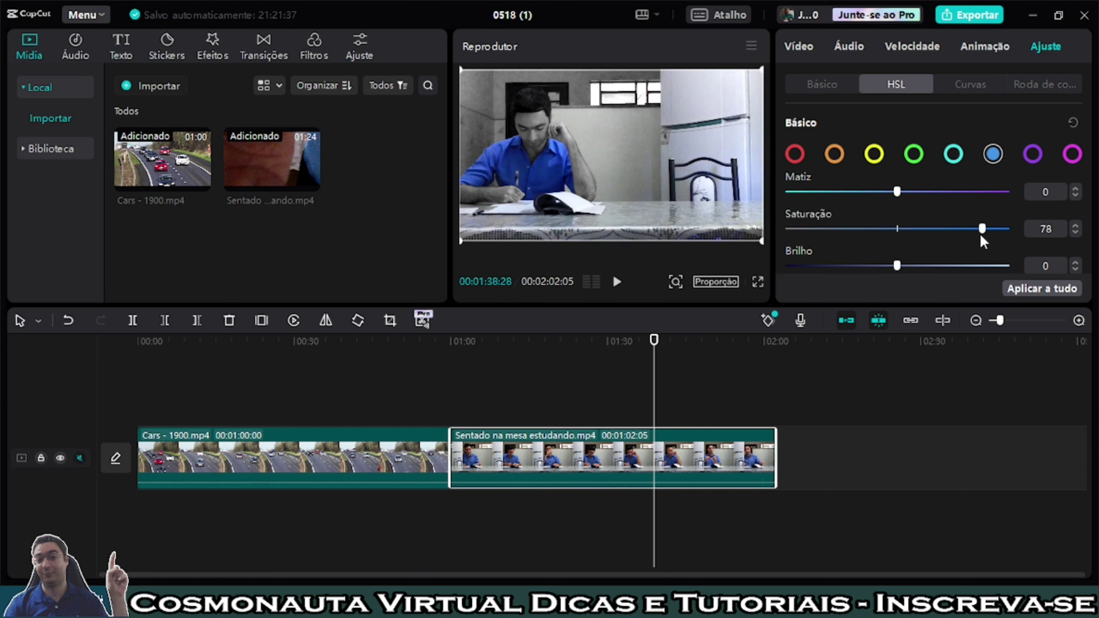
Step: Play the desk clip from about 1:07 to 1:11 to review the blue shirt, and reselect the clip
left_click(491, 402)
key("space")
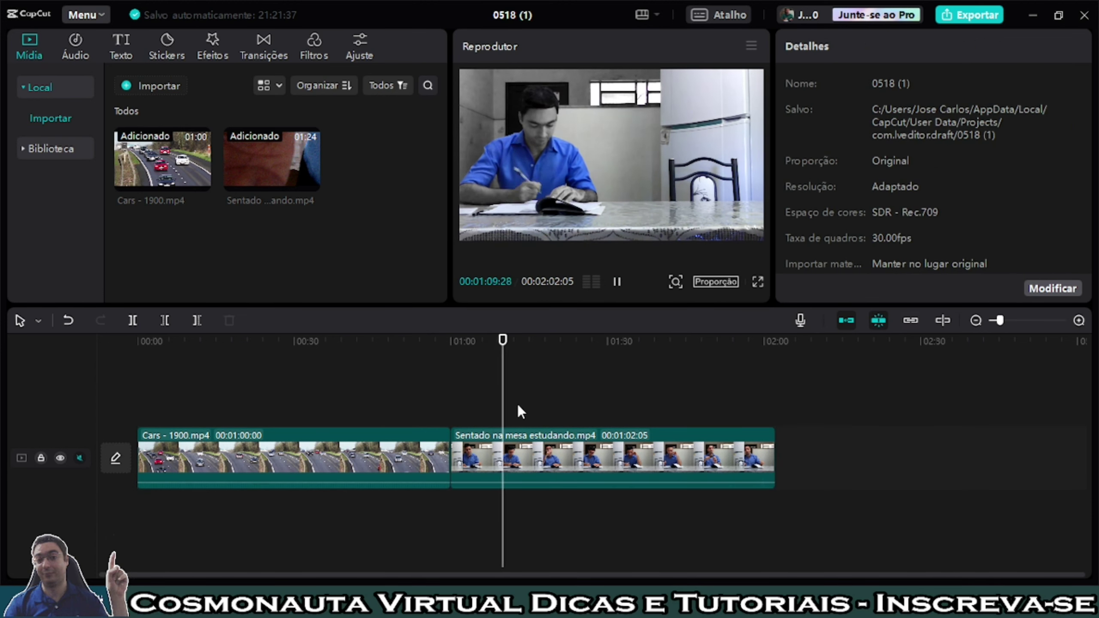
key("space")
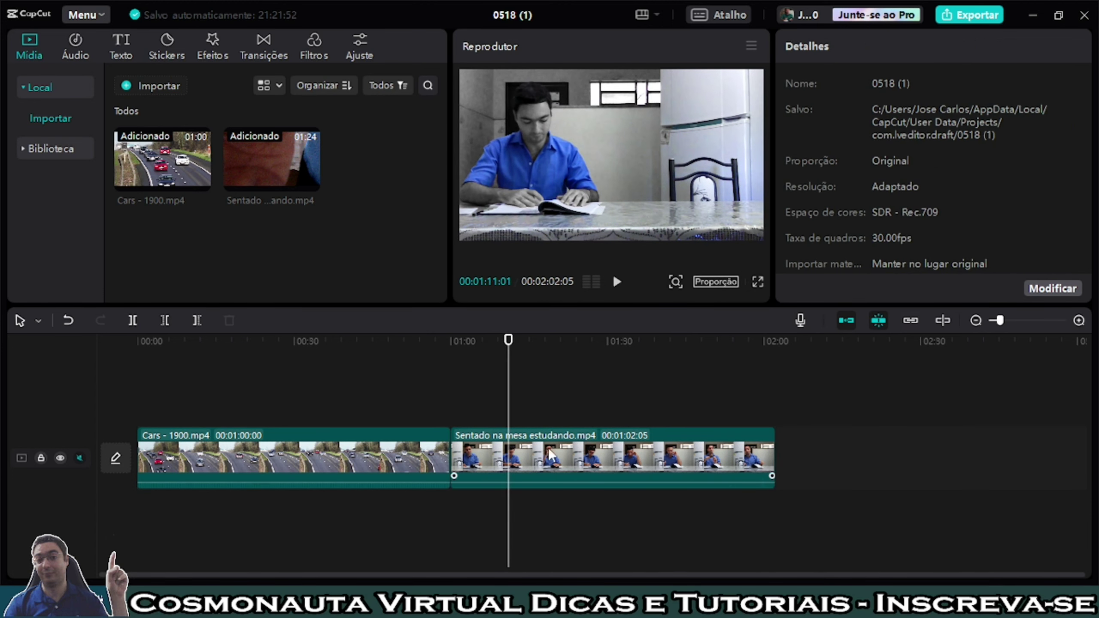
left_click(542, 462)
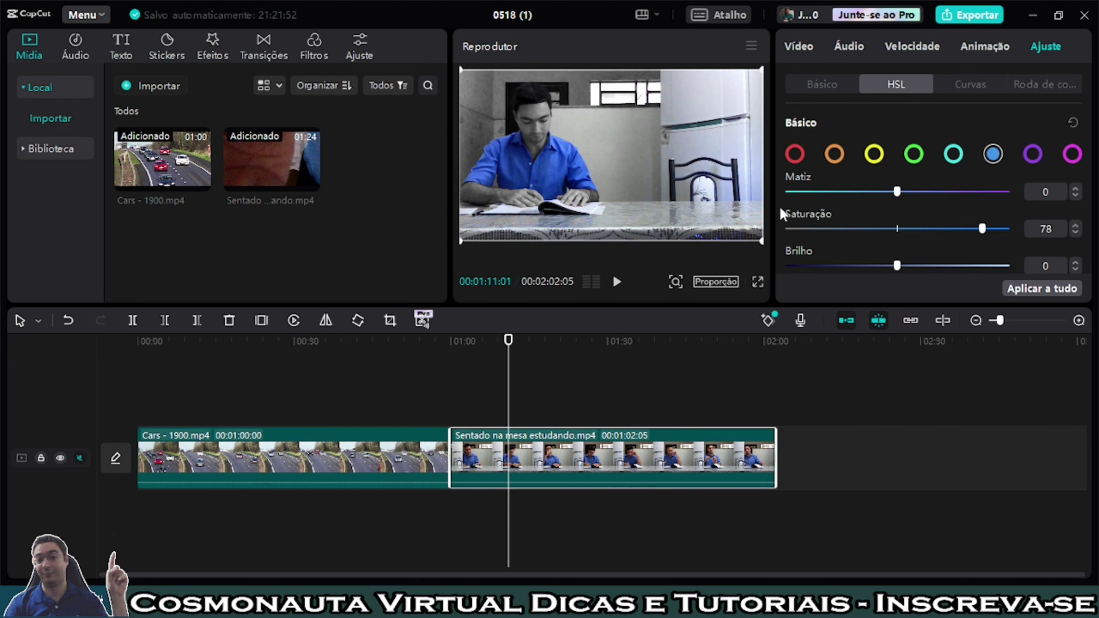